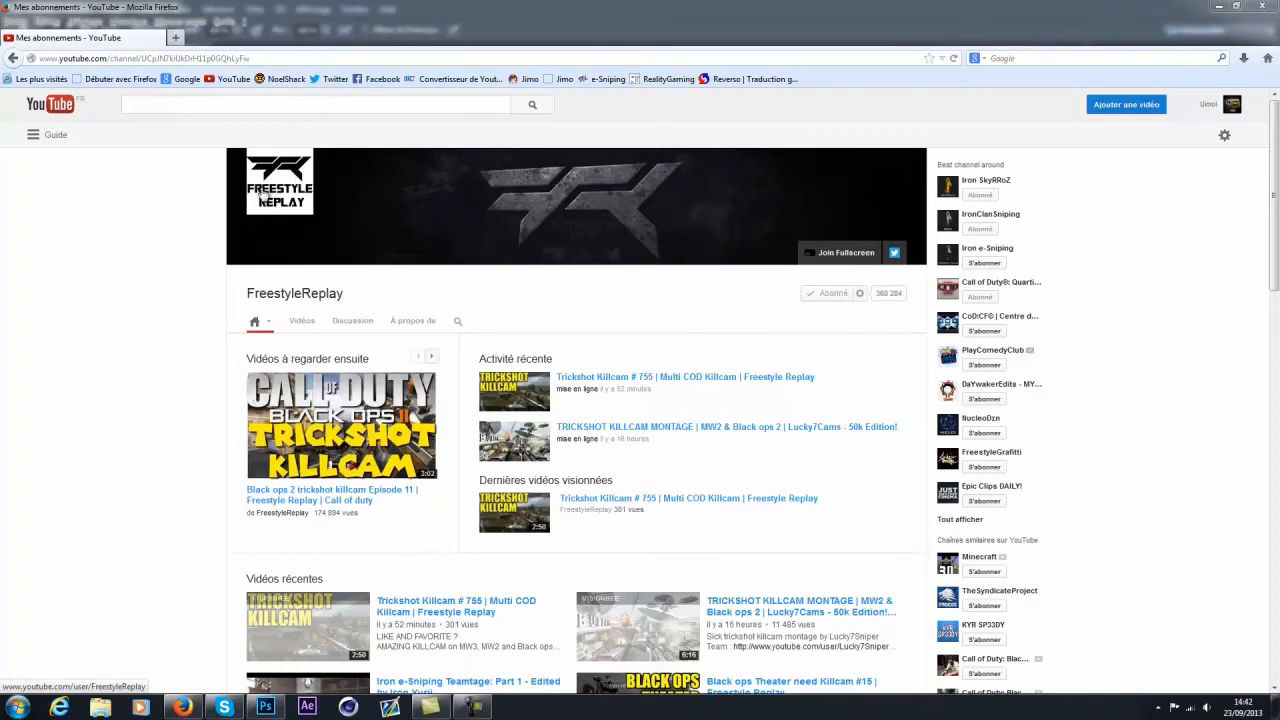
Step: Switch from the browser to Photoshop and paste the captured channel page into a new transparent 1920 × 1080 pixel document
{"action": "left_click", "coordinate": [265, 707]}
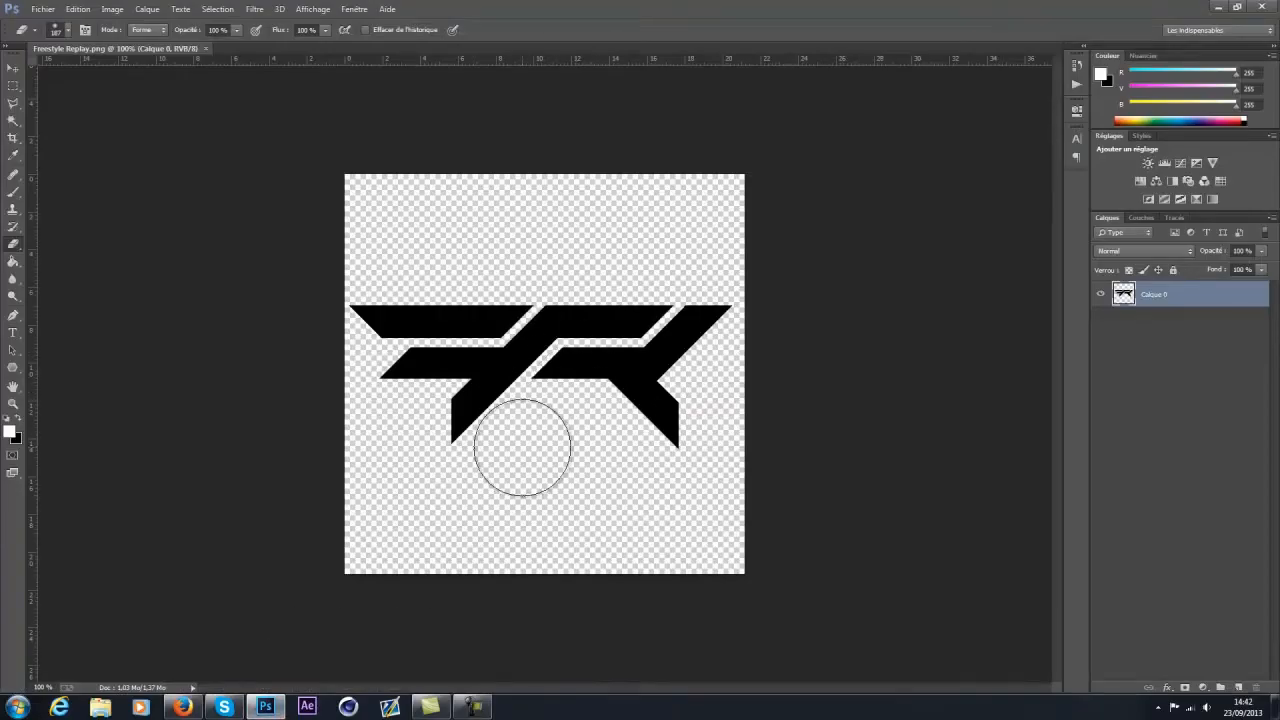
{"action": "left_click", "coordinate": [182, 707]}
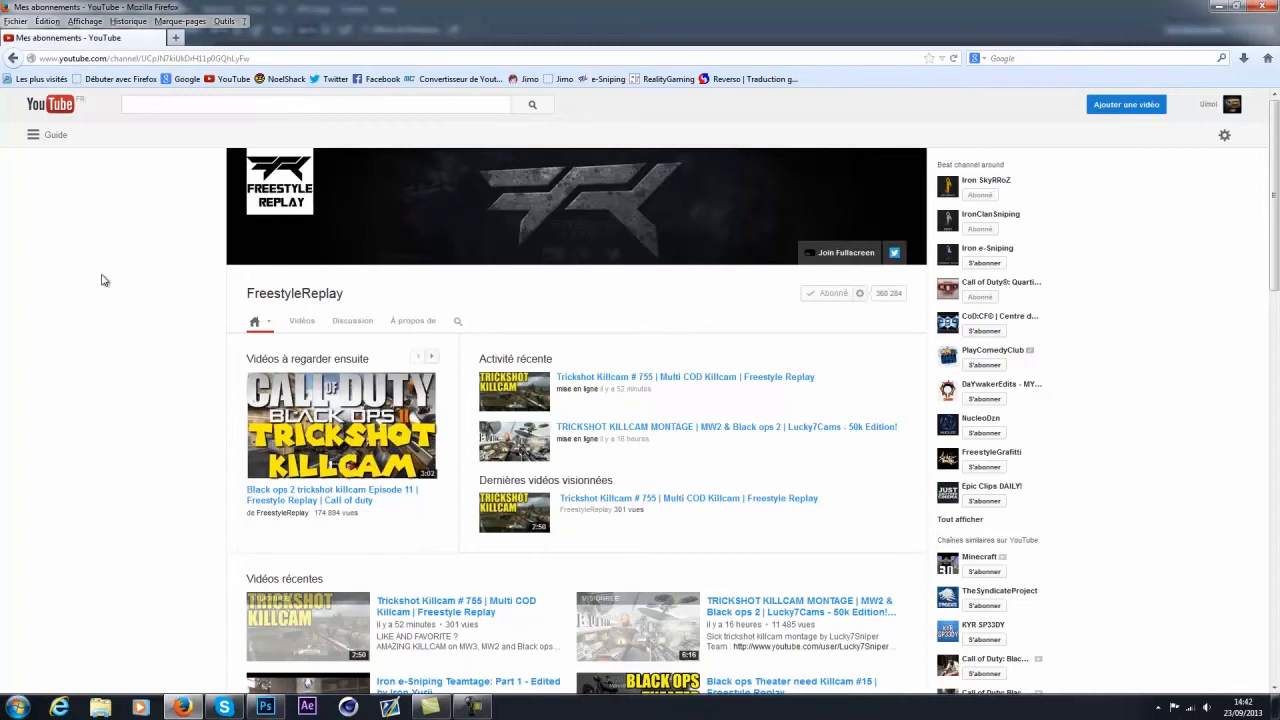
{"action": "left_click", "coordinate": [262, 707]}
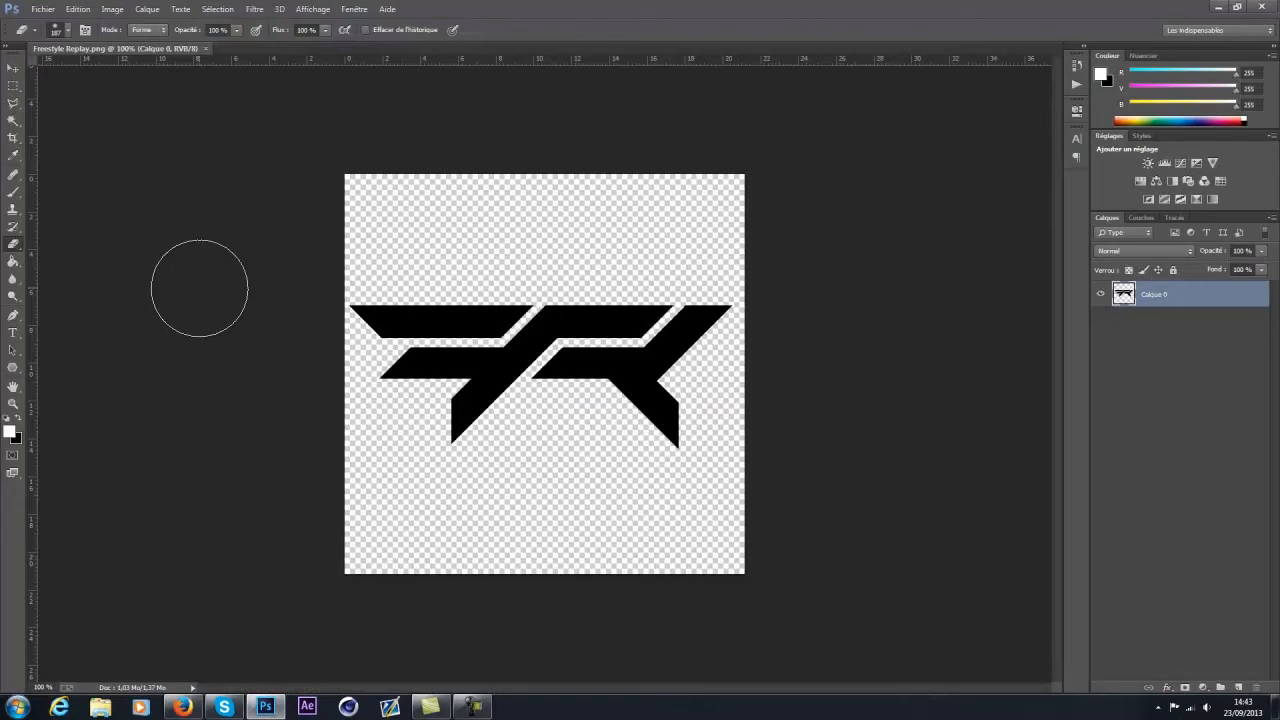
{"action": "key", "text": "ctrl+n"}
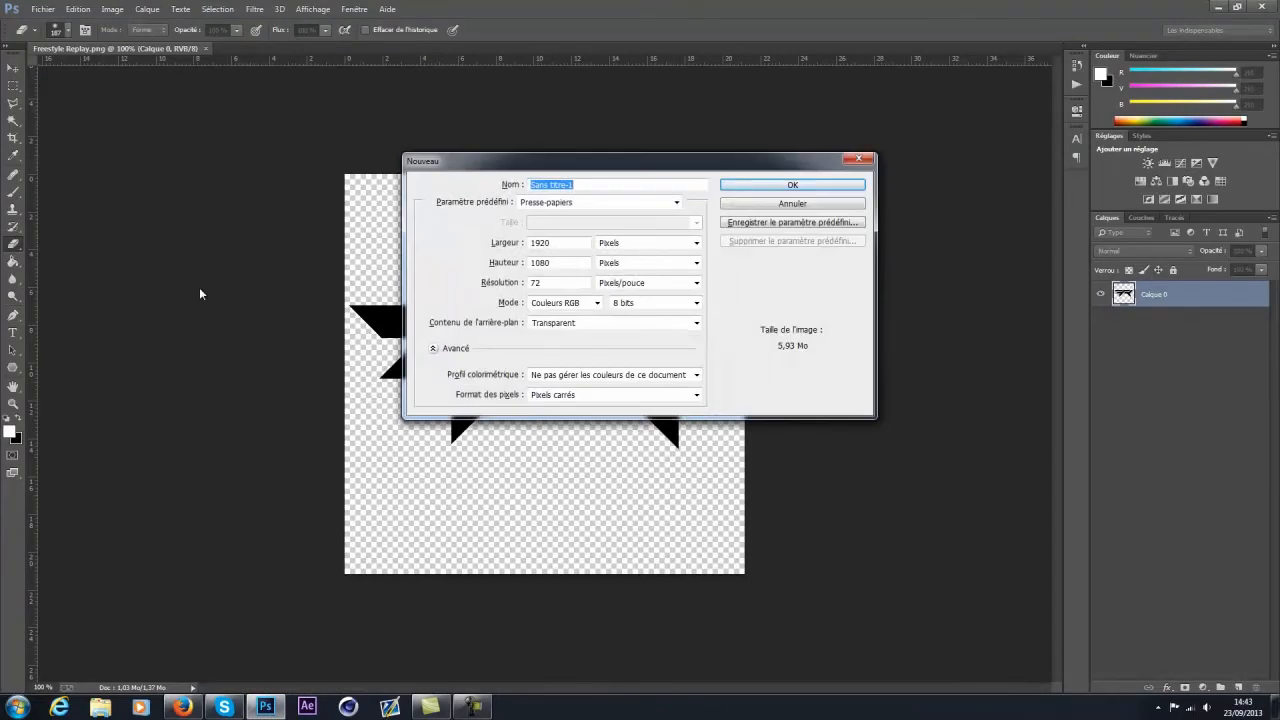
{"action": "key", "text": "Return"}
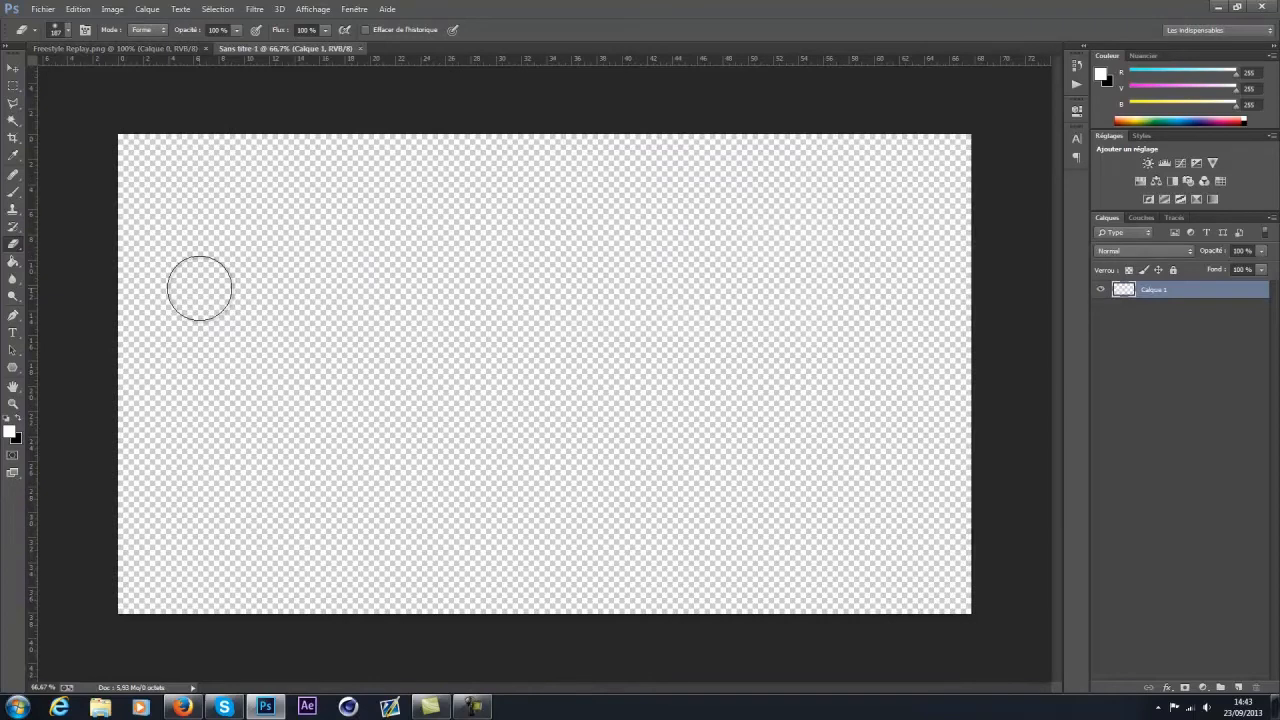
{"action": "key", "text": "ctrl+v"}
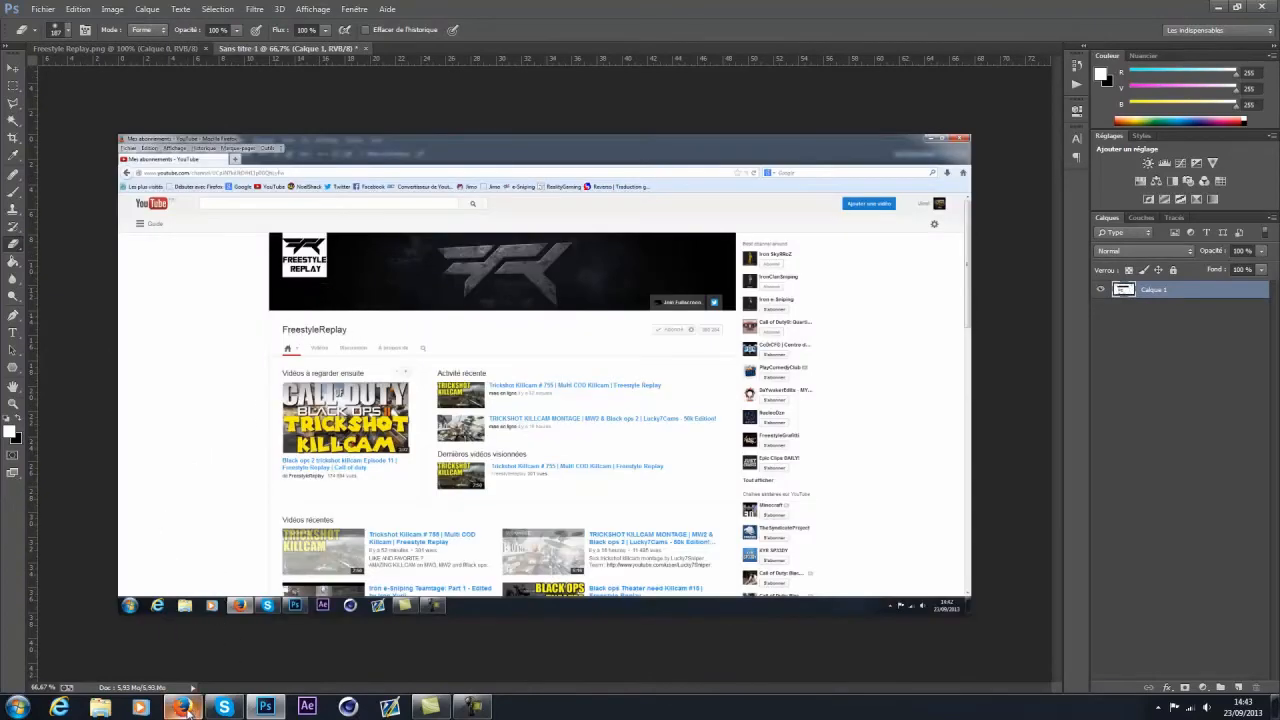
Step: Select the emblem above the FREESTYLE REPLAY text in the channel avatar with a rectangular marquee about 107 × 46 pixels and copy it
{"action": "left_click", "coordinate": [42, 687]}
{"action": "type", "text": "200"}
{"action": "key", "text": "Return"}
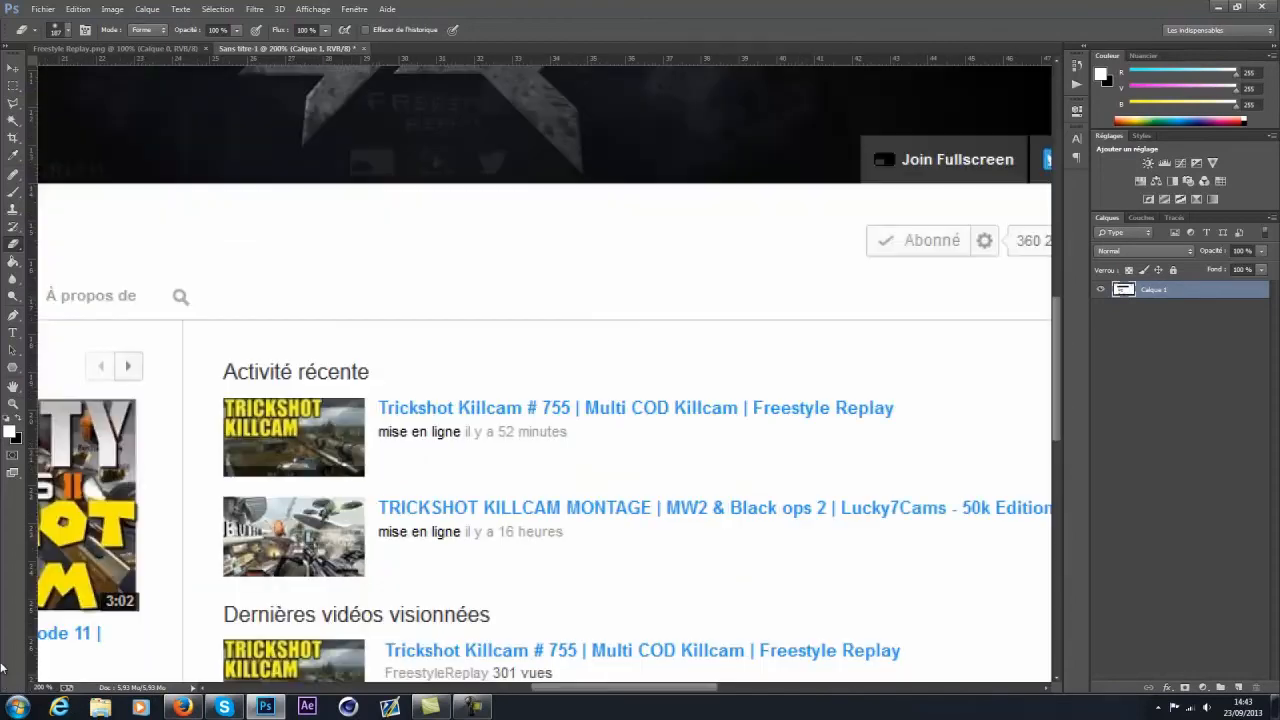
{"action": "scroll", "coordinate": [390, 460], "scroll_direction": "up", "scroll_amount": 6}
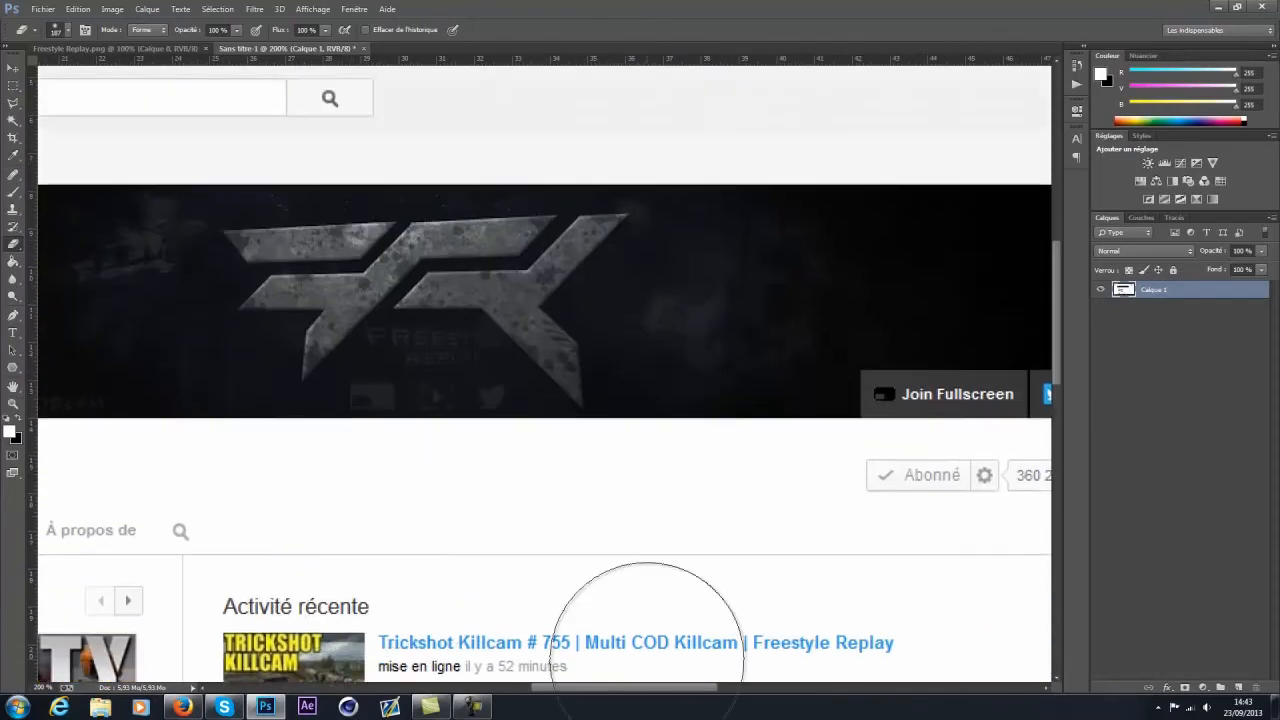
{"action": "left_click_drag", "start_coordinate": [648, 690], "coordinate": [544, 696]}
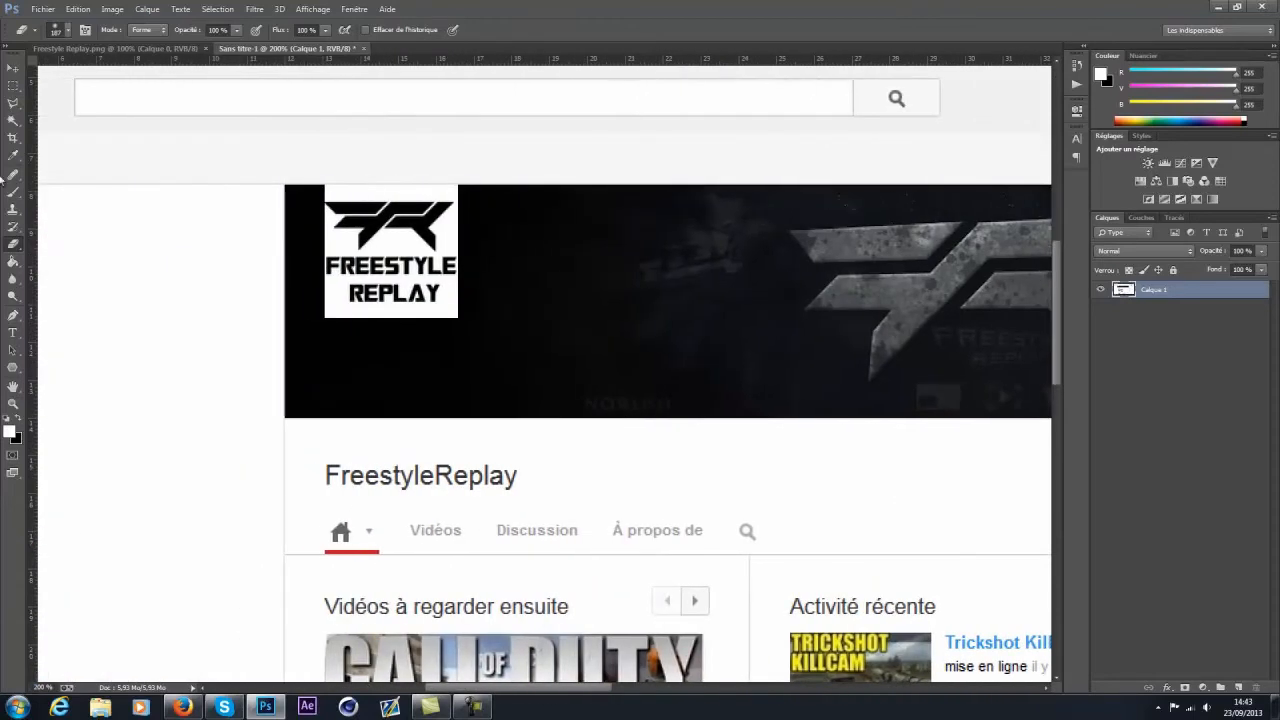
{"action": "left_click", "coordinate": [13, 86]}
{"action": "left_click_drag", "start_coordinate": [342, 216], "coordinate": [463, 253]}
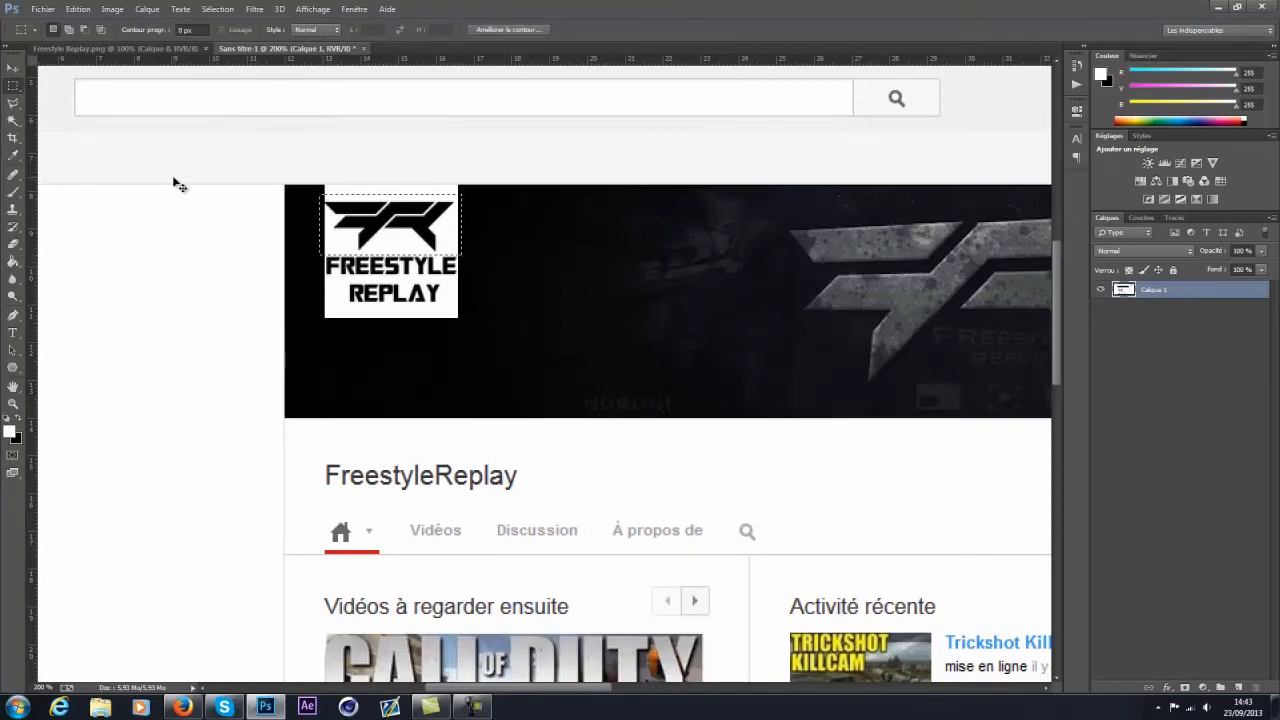
Step: Create a new transparent 600 × 600 pixel document and paste the copied emblem into it
{"action": "key", "text": "ctrl+n"}
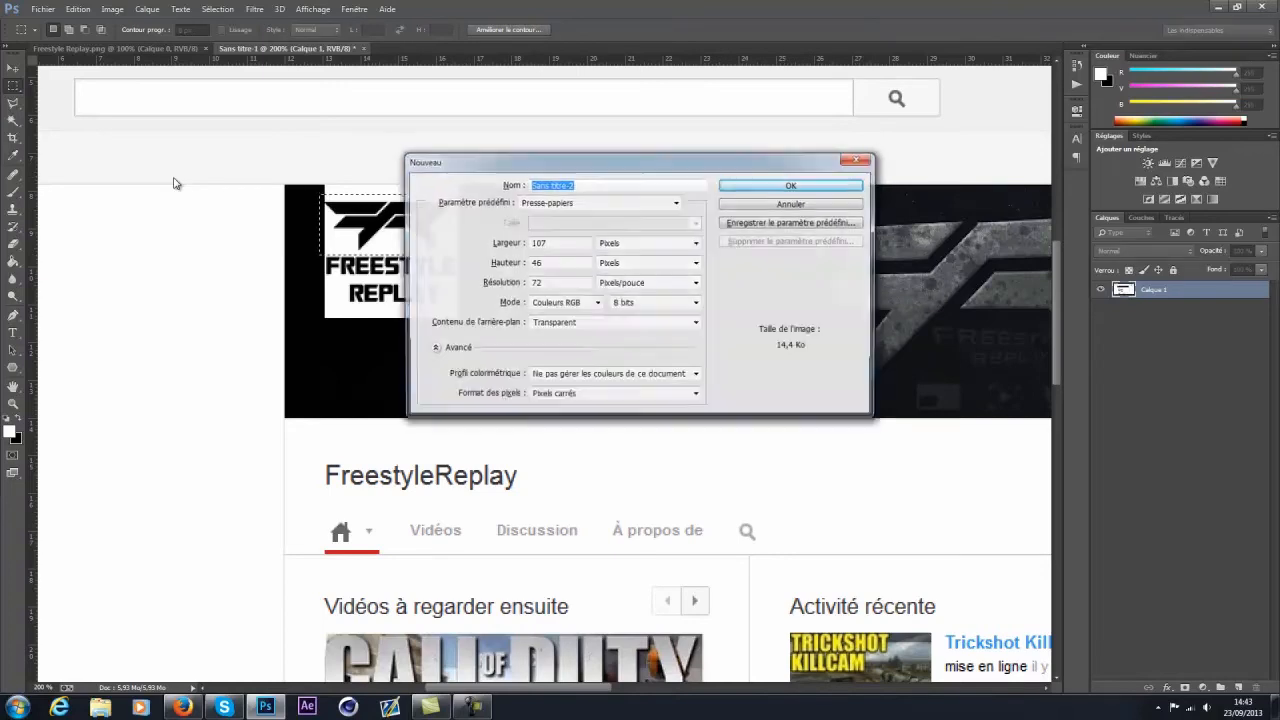
{"action": "double_click", "coordinate": [560, 243]}
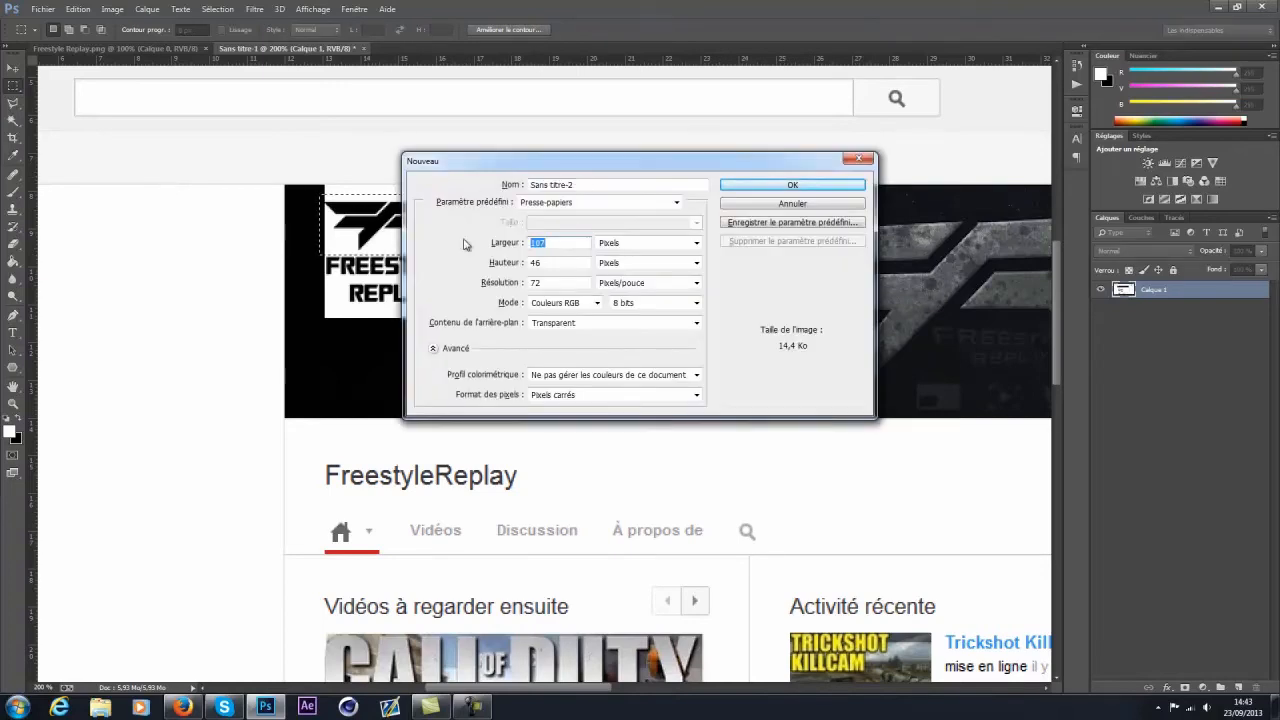
{"action": "type", "text": "600"}
{"action": "key", "text": "Tab"}
{"action": "key", "text": "Tab"}
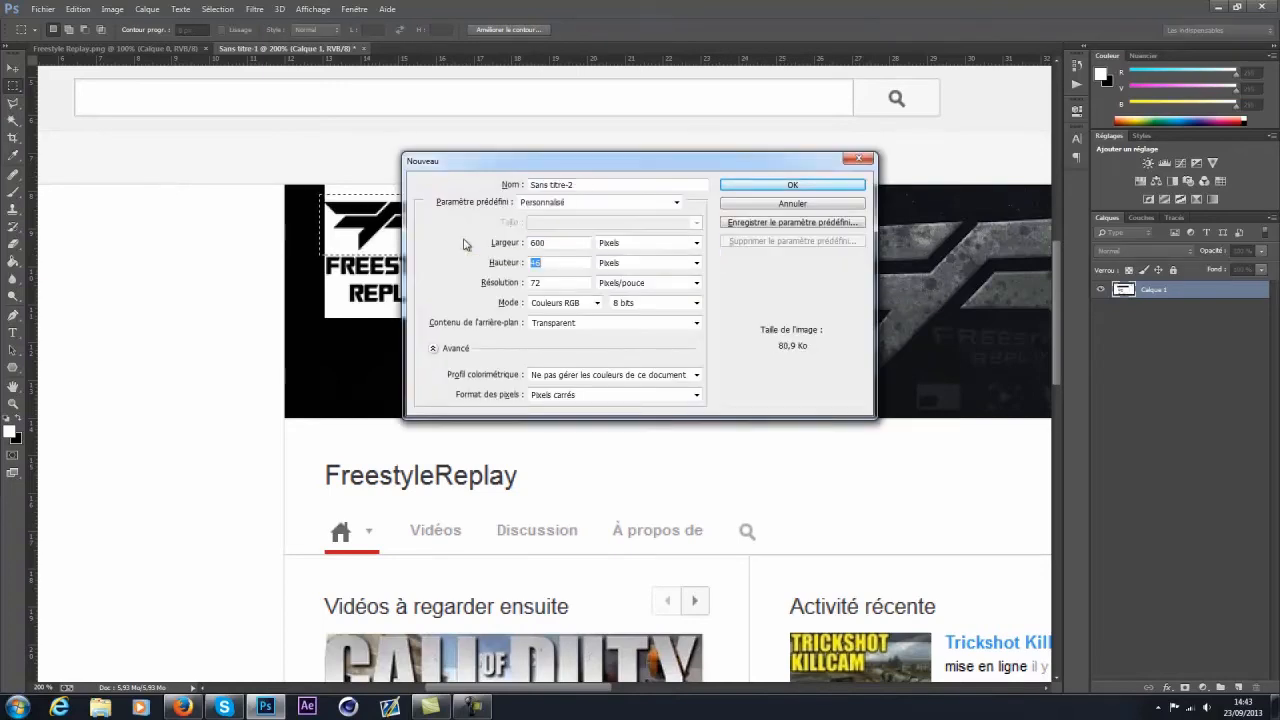
{"action": "type", "text": "600"}
{"action": "key", "text": "Return"}
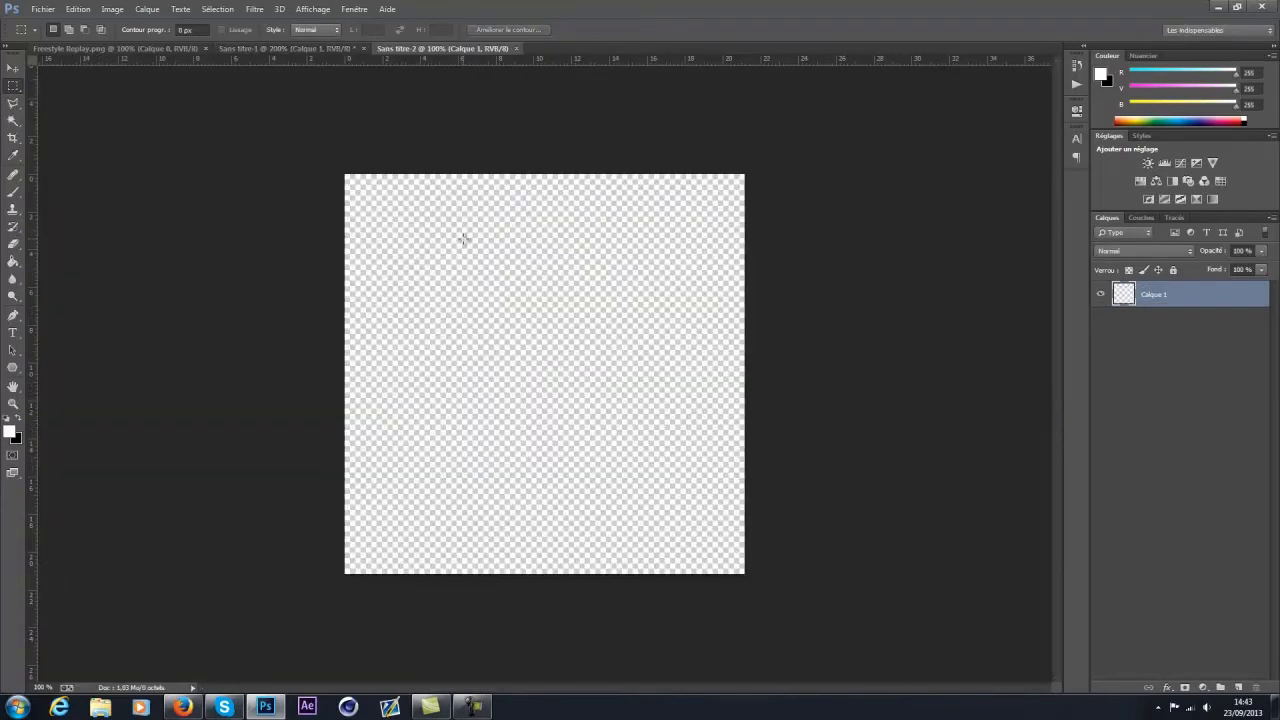
{"action": "key", "text": "ctrl+v"}
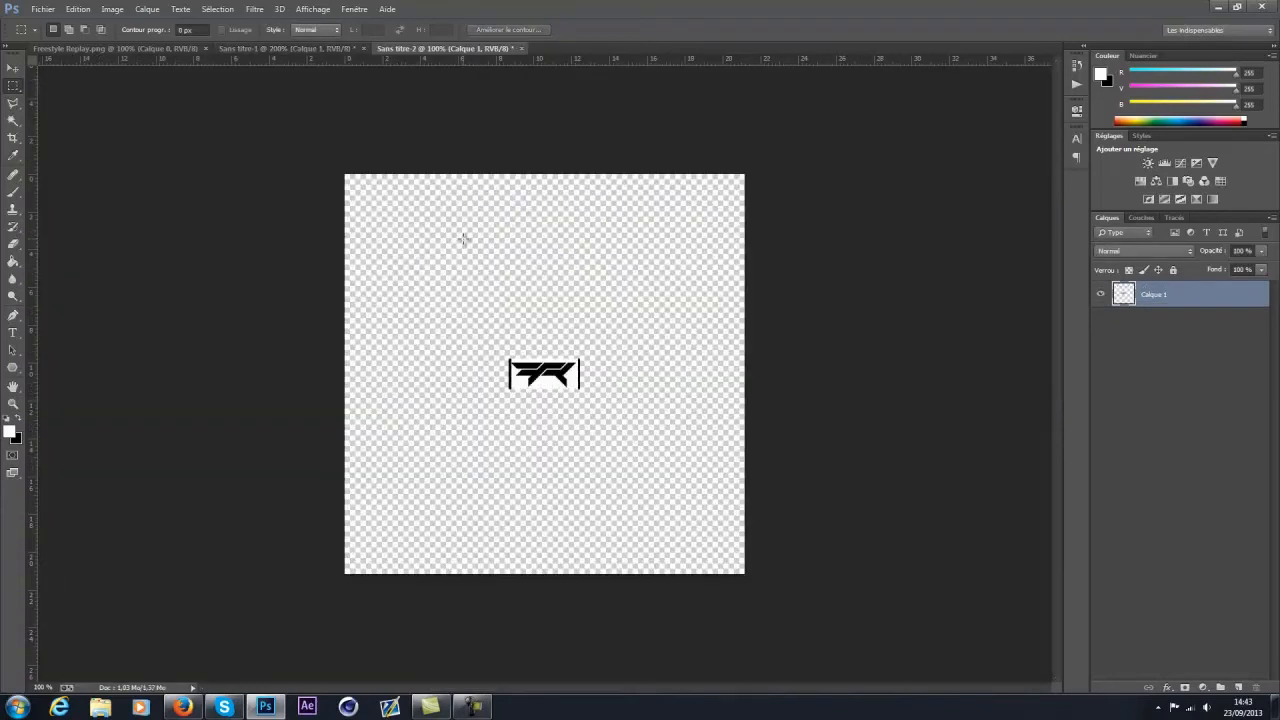
Step: Enlarge the pasted emblem with Free Transform until it spans the full canvas width and its black side borders fall off the canvas
{"action": "left_click", "coordinate": [13, 67]}
{"action": "key", "text": "ctrl+t"}
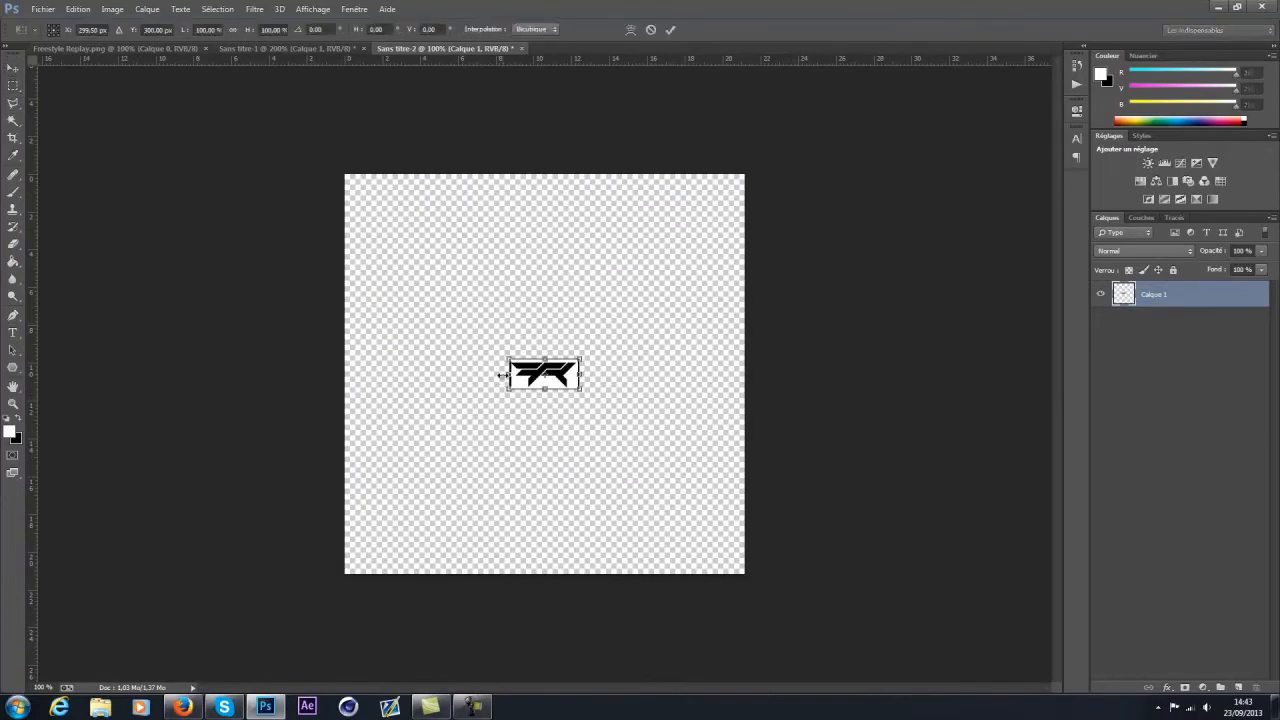
{"action": "left_click_drag", "start_coordinate": [508, 358], "coordinate": [347, 288]}
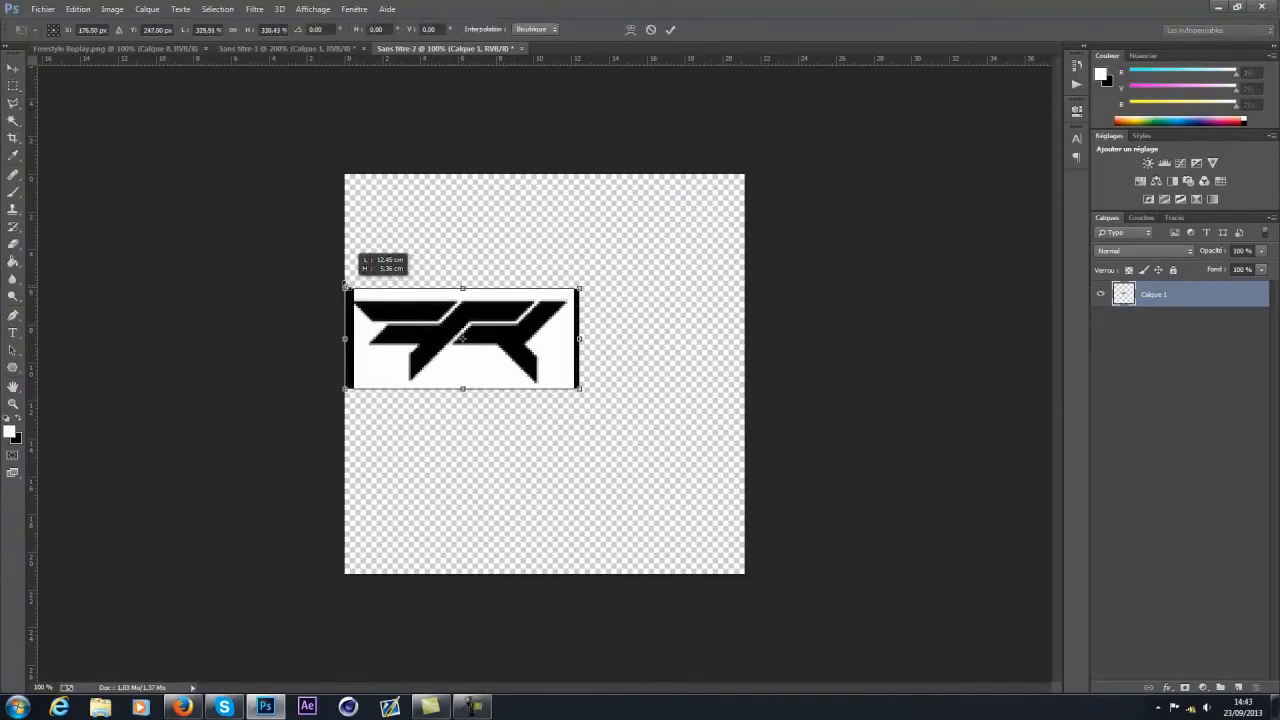
{"action": "left_click_drag", "start_coordinate": [580, 390], "coordinate": [740, 520]}
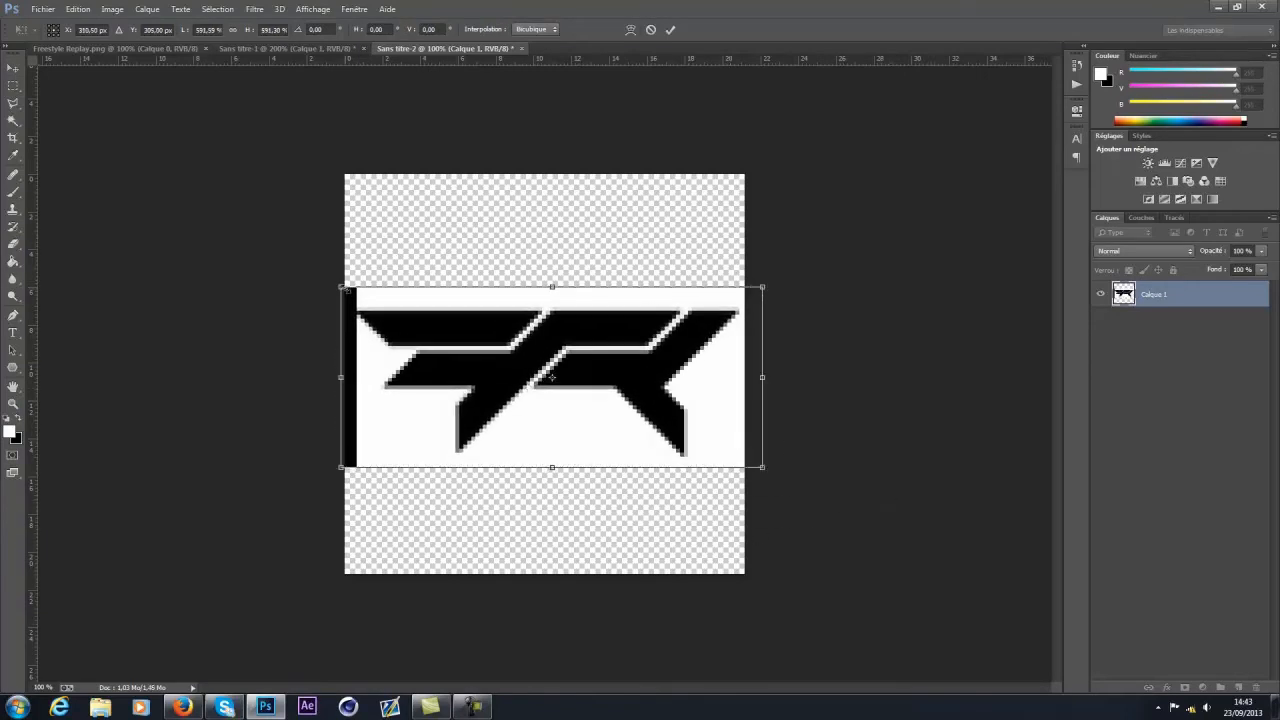
{"action": "left_click_drag", "start_coordinate": [341, 288], "coordinate": [332, 284]}
{"action": "key", "text": "Return"}
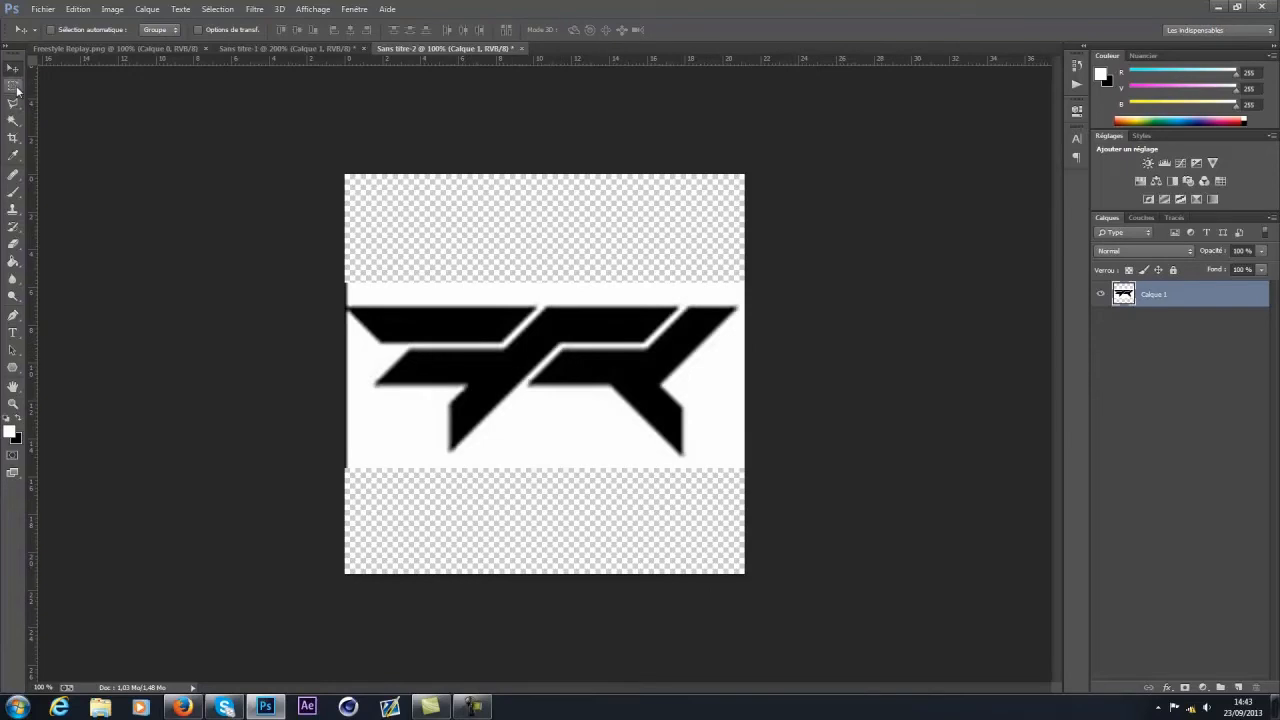
Step: Outline the emblem's upper-left bar with the Polygonal Lasso, following its four corners
{"action": "left_click", "coordinate": [80, 48]}
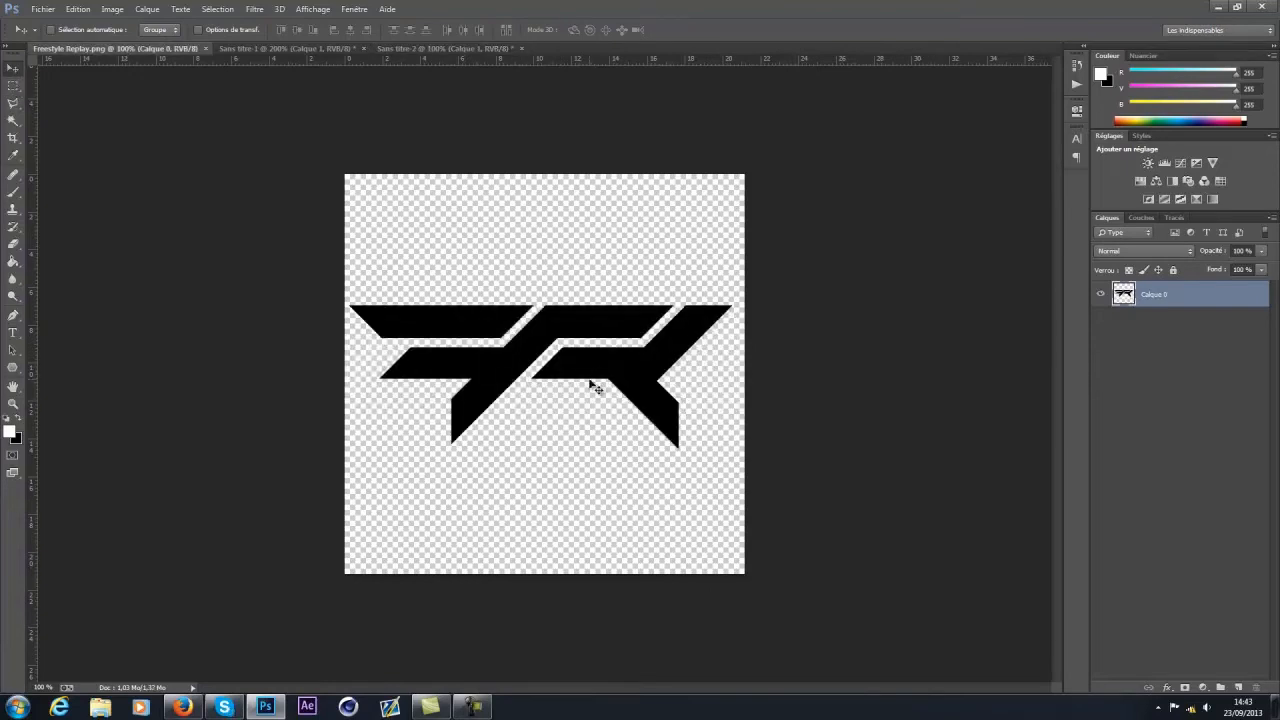
{"action": "left_click", "coordinate": [447, 48]}
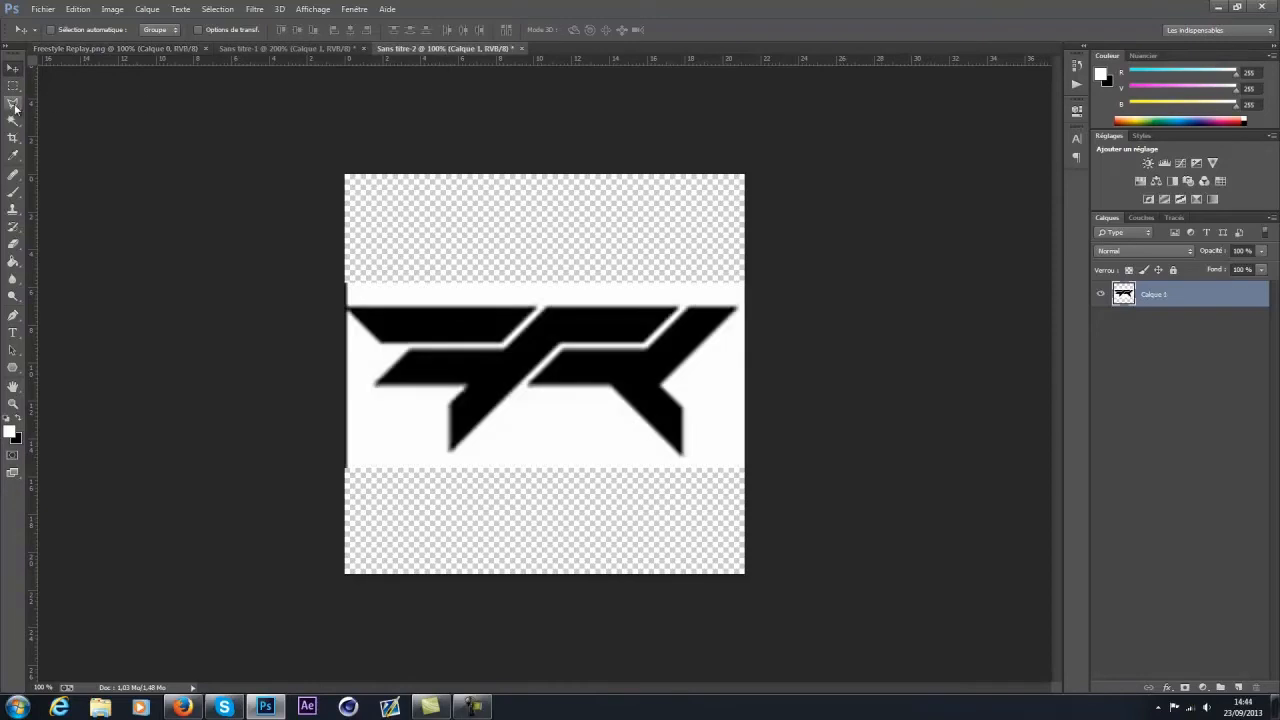
{"action": "left_click", "coordinate": [13, 103]}
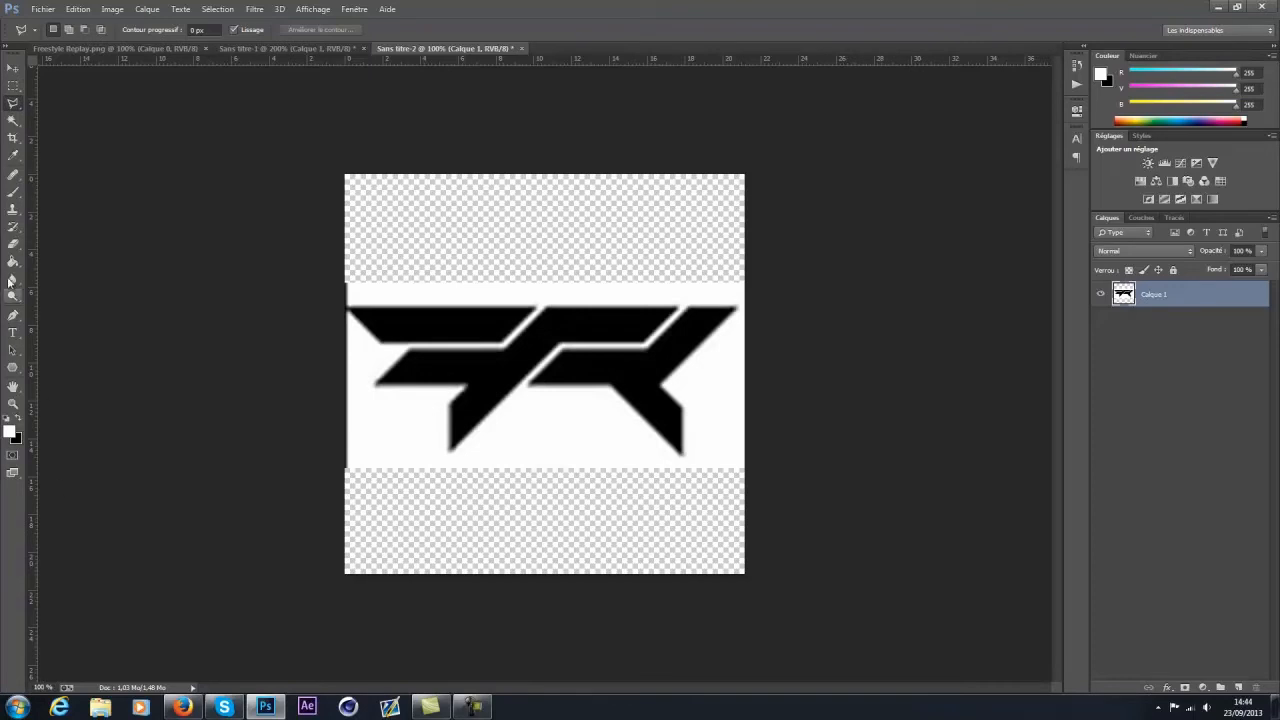
{"action": "left_click", "coordinate": [46, 687]}
{"action": "type", "text": "200"}
{"action": "key", "text": "Return"}
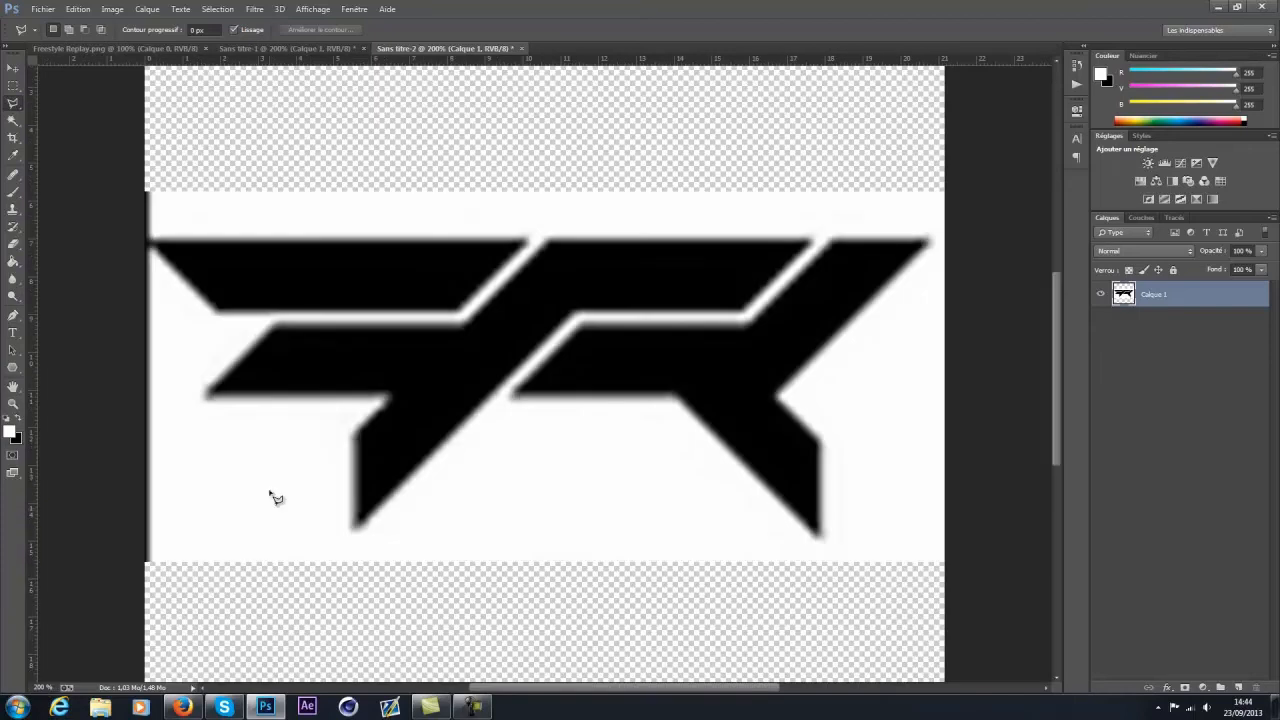
{"action": "left_click", "coordinate": [155, 246]}
{"action": "left_click", "coordinate": [527, 241]}
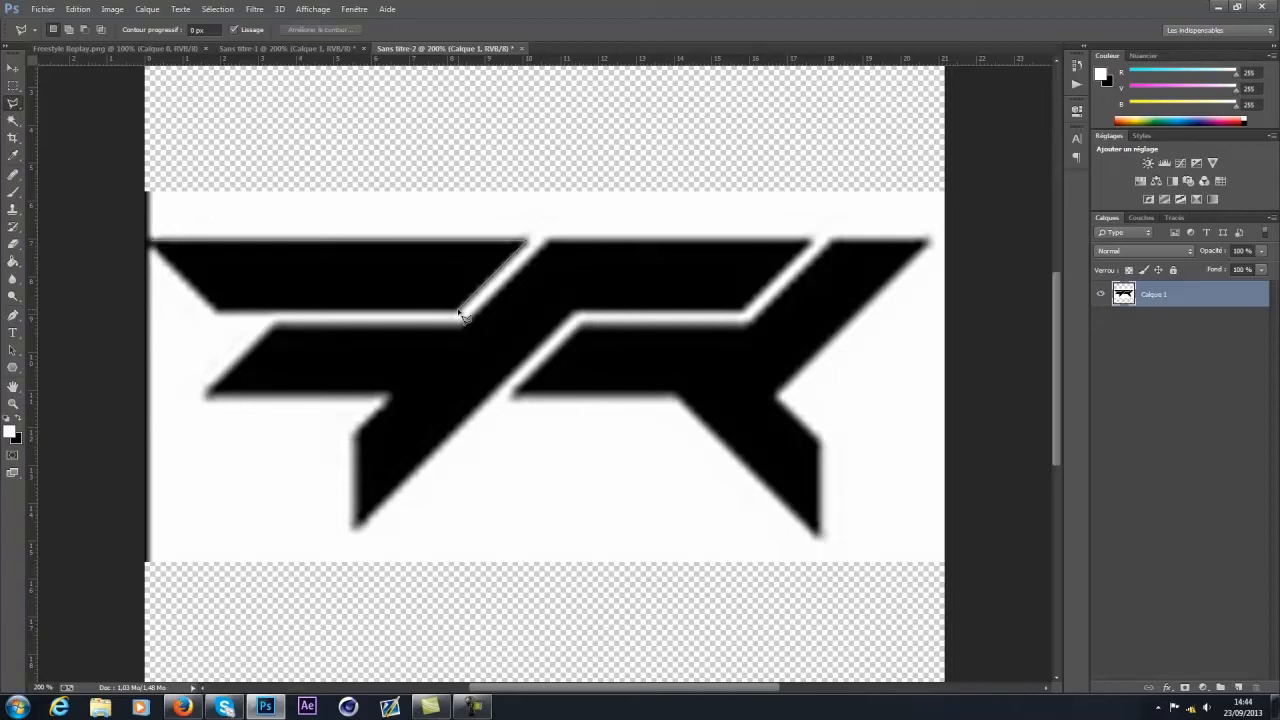
{"action": "left_click", "coordinate": [459, 311]}
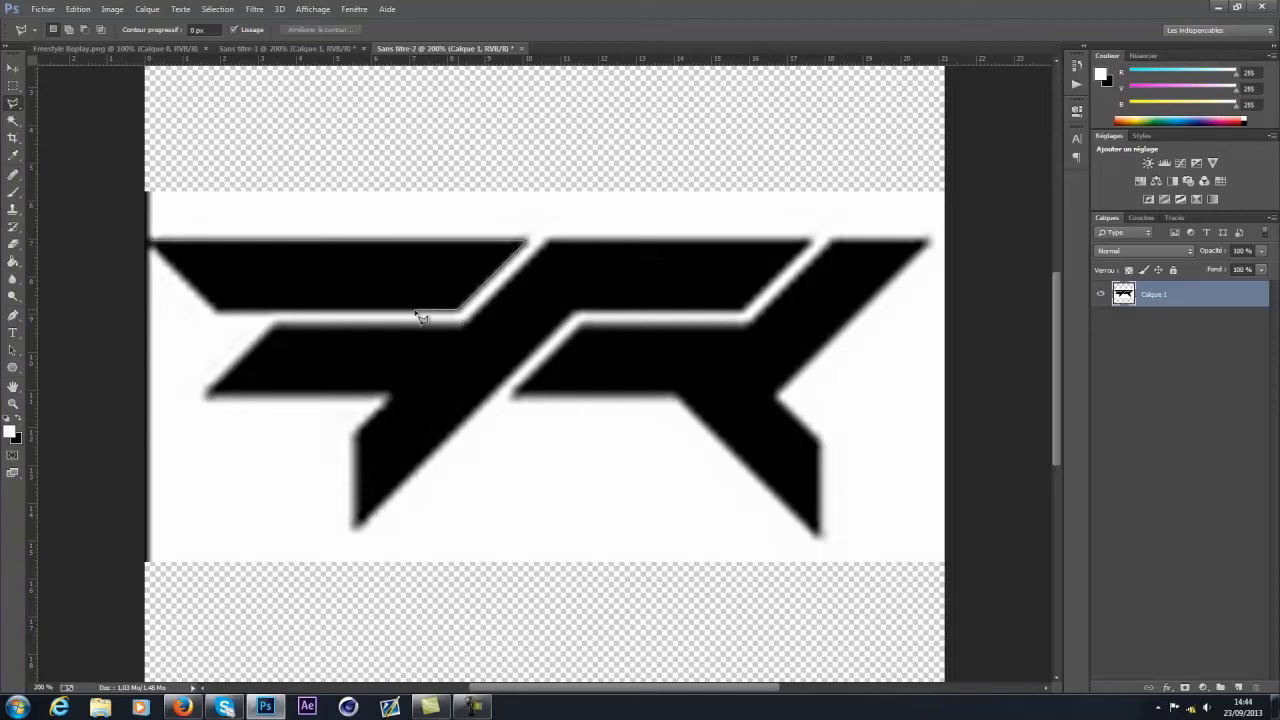
{"action": "left_click", "coordinate": [218, 312]}
{"action": "left_click", "coordinate": [153, 248]}
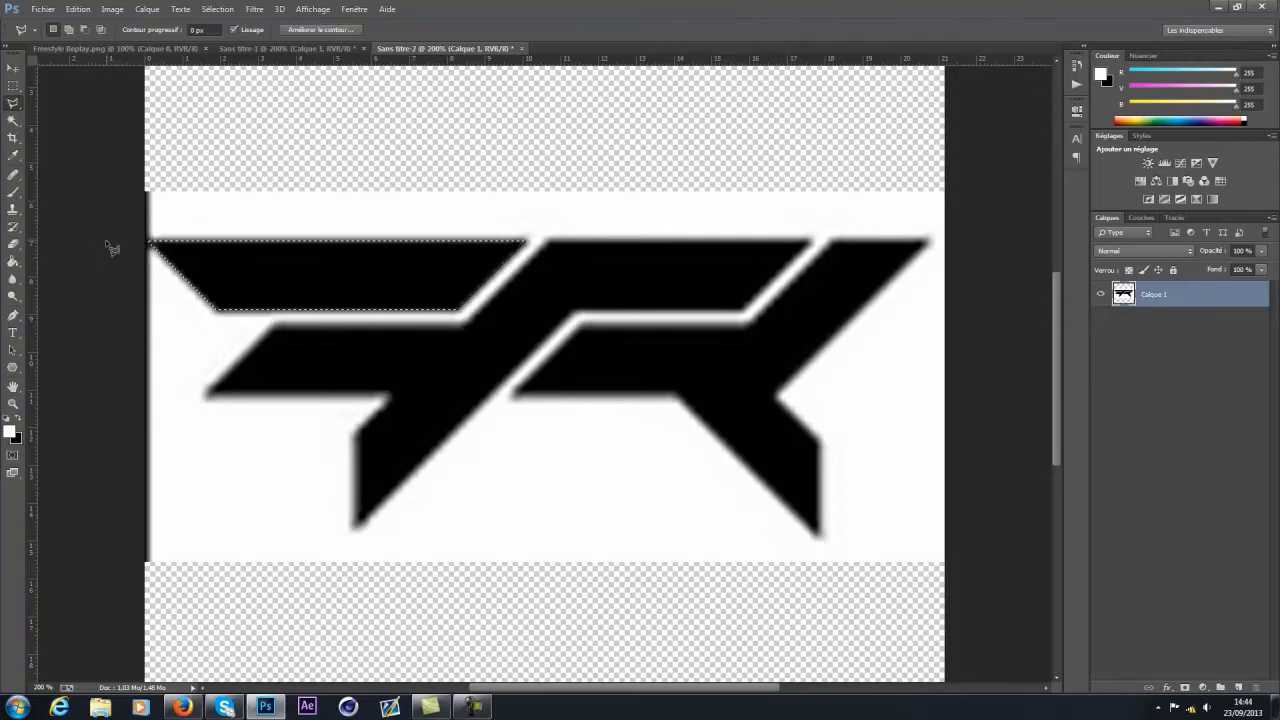
Step: Add a new layer named Logo and fill the selected bar on it with black as the foreground colour
{"action": "key", "text": "ctrl+shift+n"}
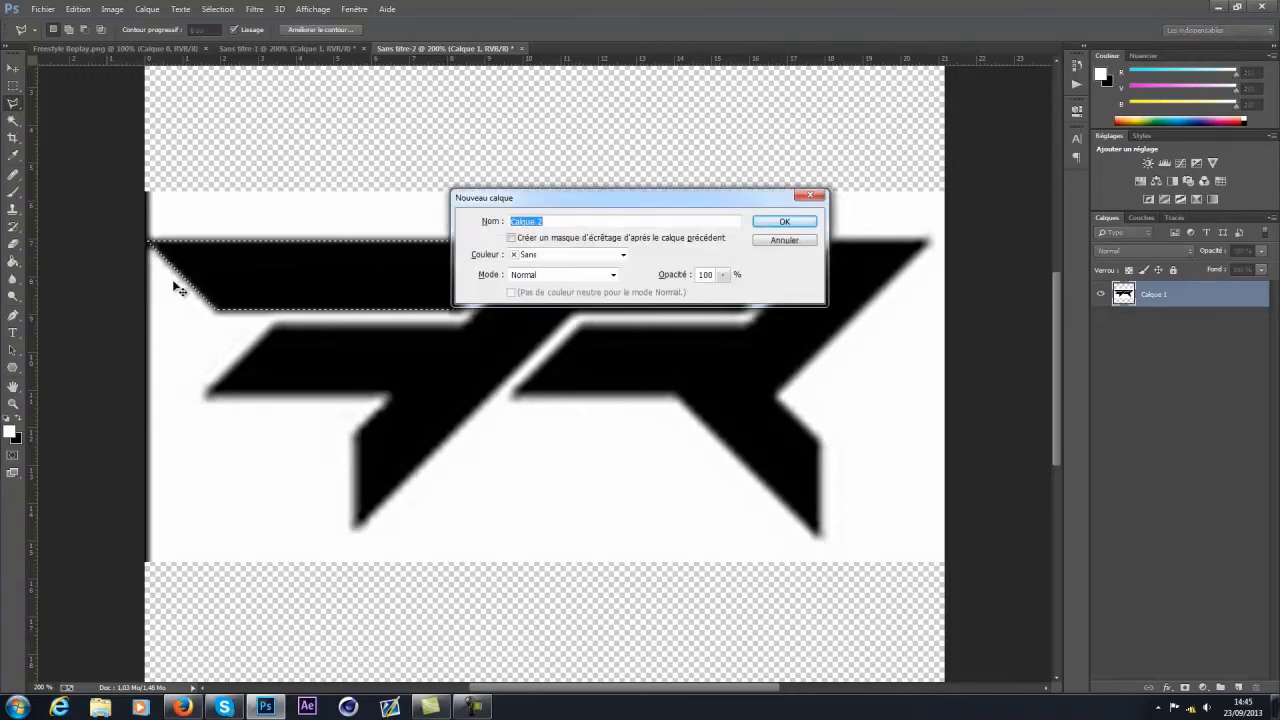
{"action": "type", "text": "Logo"}
{"action": "key", "text": "Return"}
{"action": "key", "text": "g"}
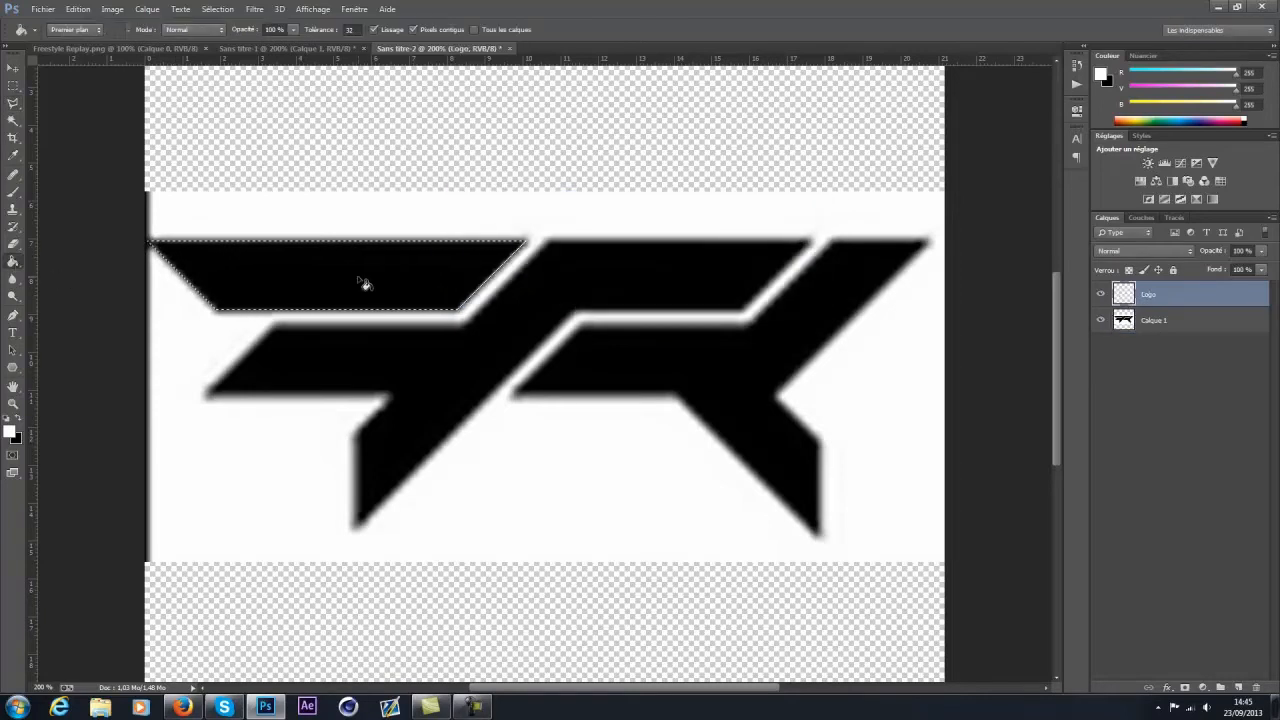
{"action": "left_click", "coordinate": [366, 286]}
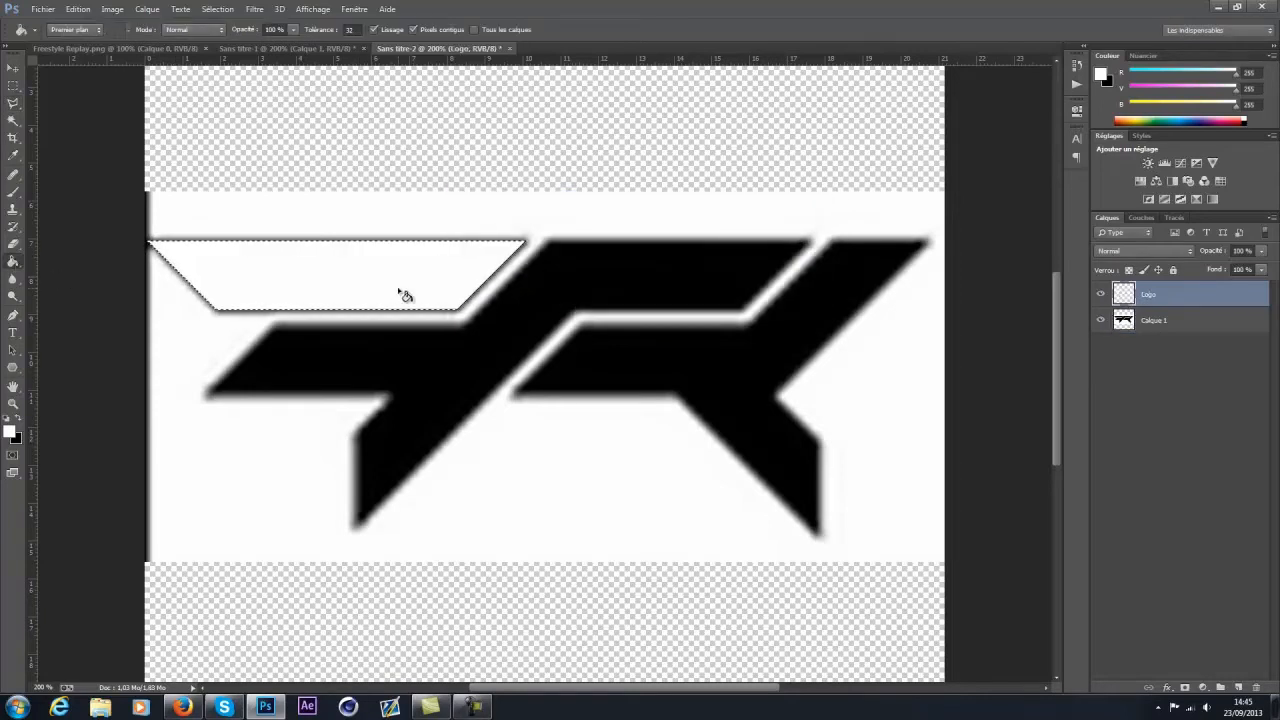
{"action": "key", "text": "ctrl+z"}
{"action": "key", "text": "x"}
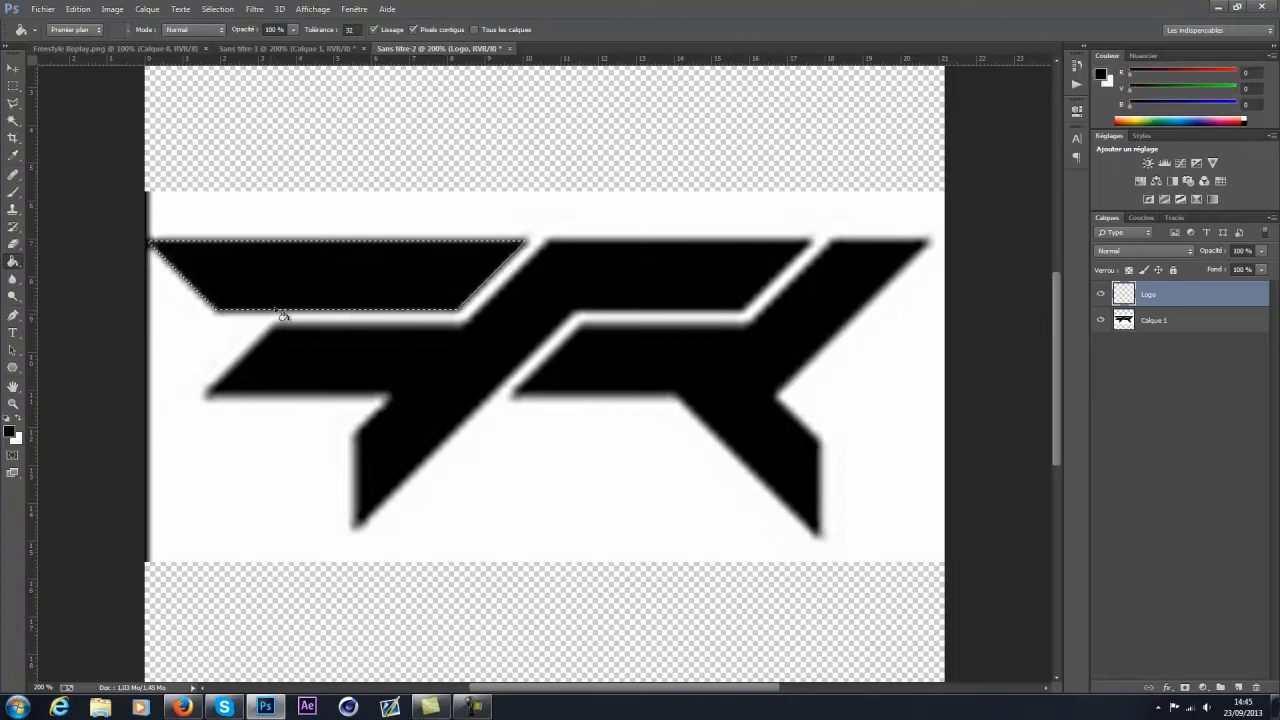
Step: Trace the emblem's middle F-shaped piece with the Polygonal Lasso and fill it with black on the Logo layer
{"action": "left_click", "coordinate": [13, 104]}
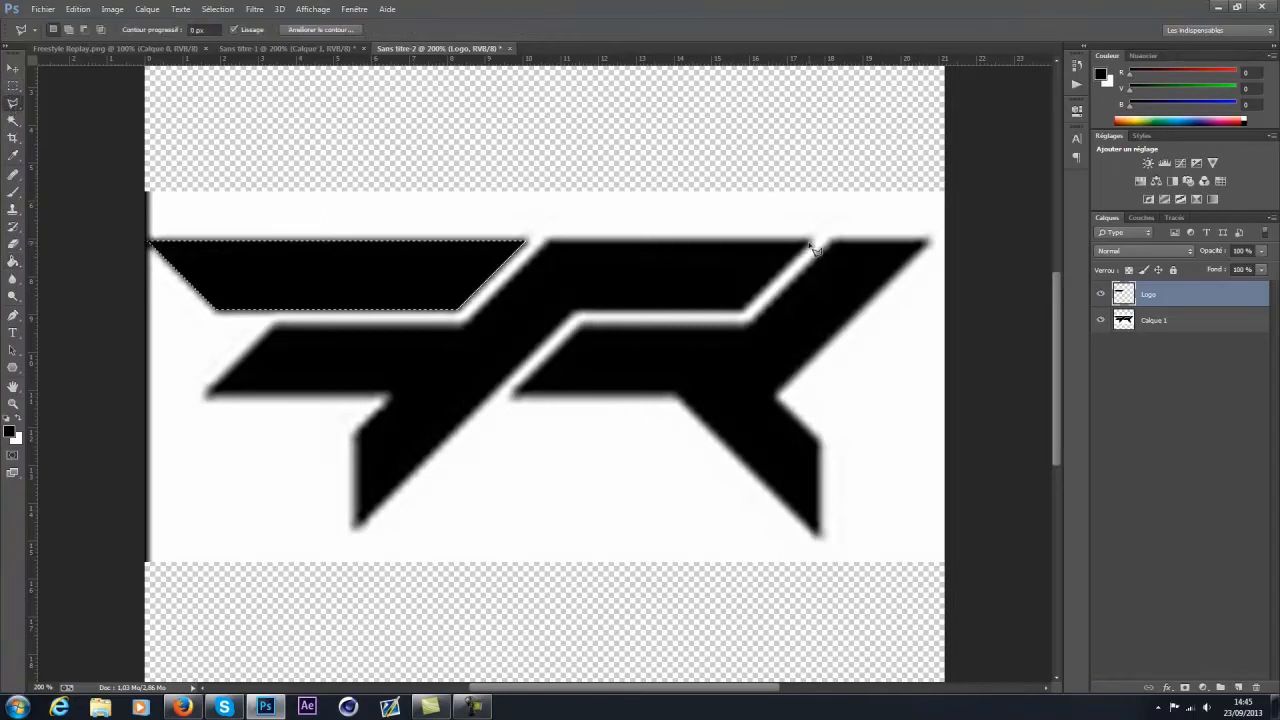
{"action": "mouse_move", "coordinate": [815, 250]}
{"action": "left_mouse_down"}
{"action": "mouse_move", "coordinate": [557, 251]}
{"action": "mouse_move", "coordinate": [283, 329]}
{"action": "mouse_move", "coordinate": [363, 437]}
{"action": "left_mouse_up"}
{"action": "scroll", "coordinate": [358, 430], "scroll_direction": "up", "scroll_amount": 1}
{"action": "left_click", "coordinate": [547, 207]}
{"action": "left_click", "coordinate": [207, 316]}
{"action": "left_click", "coordinate": [354, 400]}
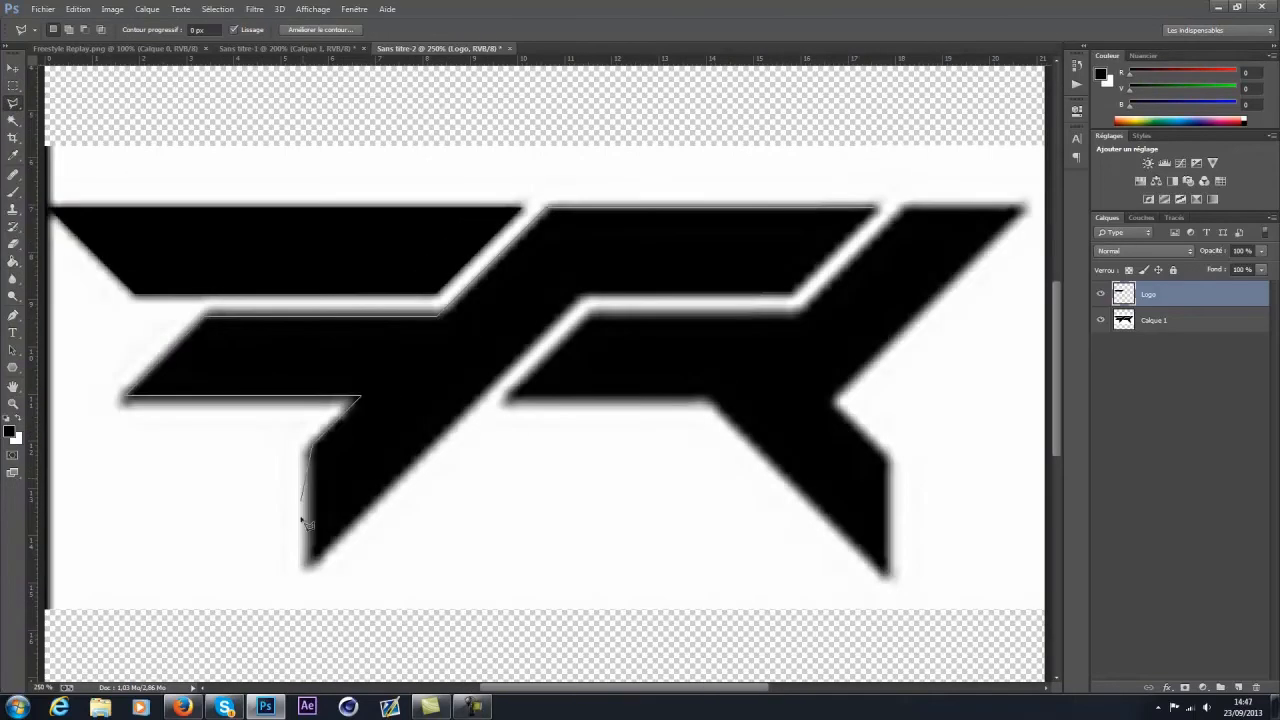
{"action": "left_click", "coordinate": [310, 566]}
{"action": "left_click", "coordinate": [13, 86]}
Step: Trace the emblem's right-hand R-shaped piece with the Polygonal Lasso, fill it with black on the Logo layer, and clear the selection
{"action": "left_click", "coordinate": [13, 104]}
{"action": "left_click", "coordinate": [830, 401]}
{"action": "left_click", "coordinate": [886, 458]}
{"action": "left_click", "coordinate": [888, 576]}
{"action": "left_click", "coordinate": [709, 401]}
{"action": "left_click", "coordinate": [507, 402]}
{"action": "left_click", "coordinate": [591, 315]}
{"action": "left_click", "coordinate": [13, 262]}
{"action": "left_click", "coordinate": [840, 380]}
{"action": "left_click", "coordinate": [13, 86]}
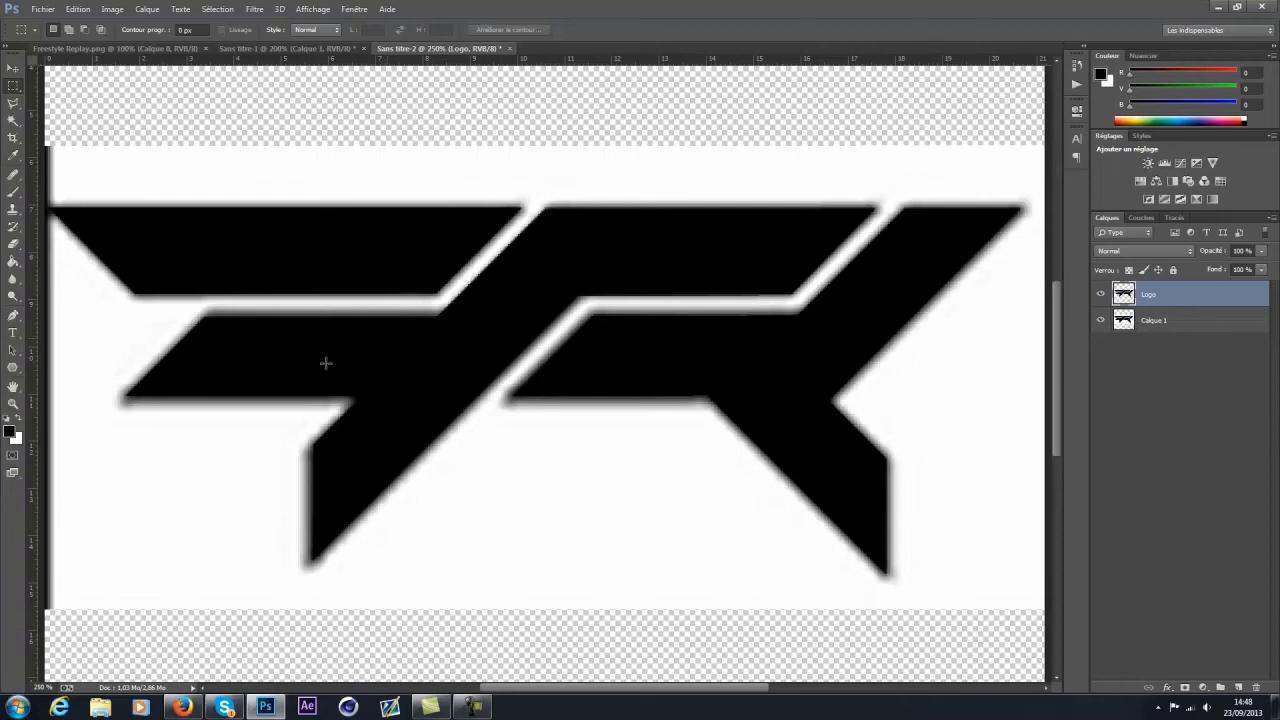
Step: Hide and delete the blurry source layer Calque 1, keeping only the Logo layer
{"action": "left_click", "coordinate": [1101, 320]}
{"action": "left_click", "coordinate": [1160, 328]}
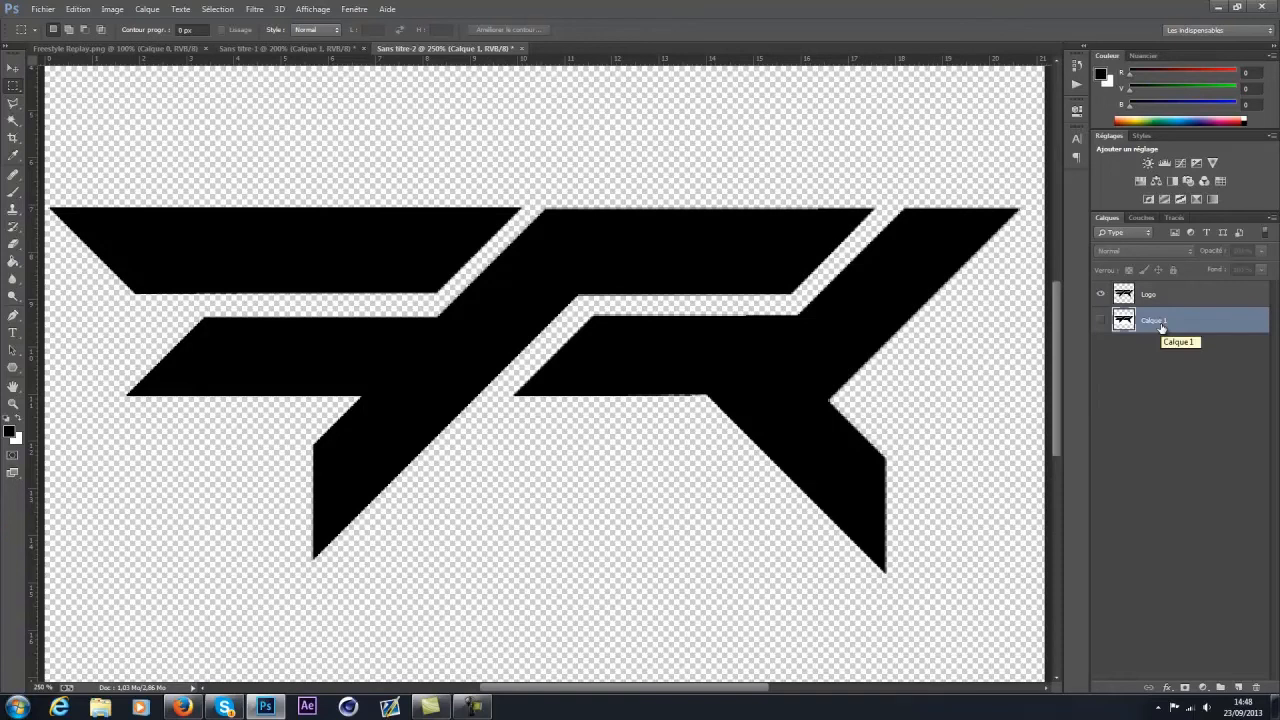
{"action": "key", "text": "Delete"}
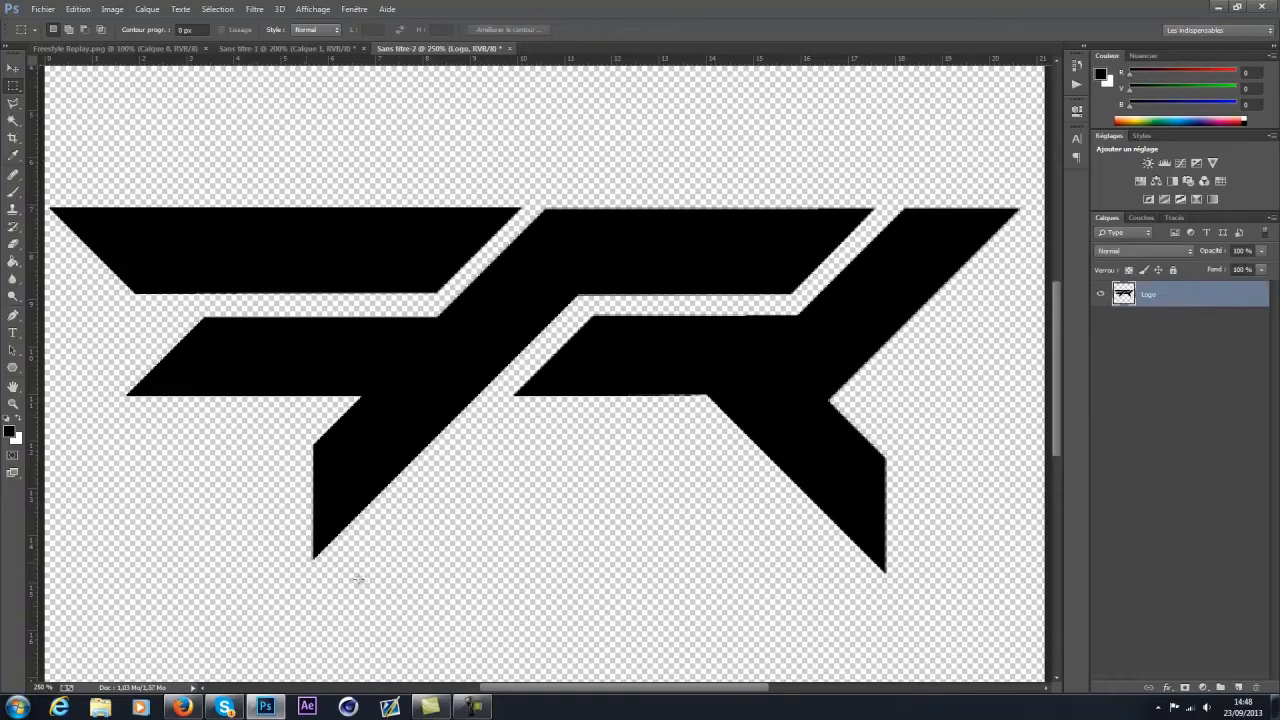
Step: Trim the uneven top edge of all three logo pieces with a wide rectangular selection, delete its contents, and clear the selection
{"action": "left_click_drag", "start_coordinate": [534, 689], "coordinate": [531, 690]}
{"action": "left_click_drag", "start_coordinate": [47, 108], "coordinate": [1050, 212]}
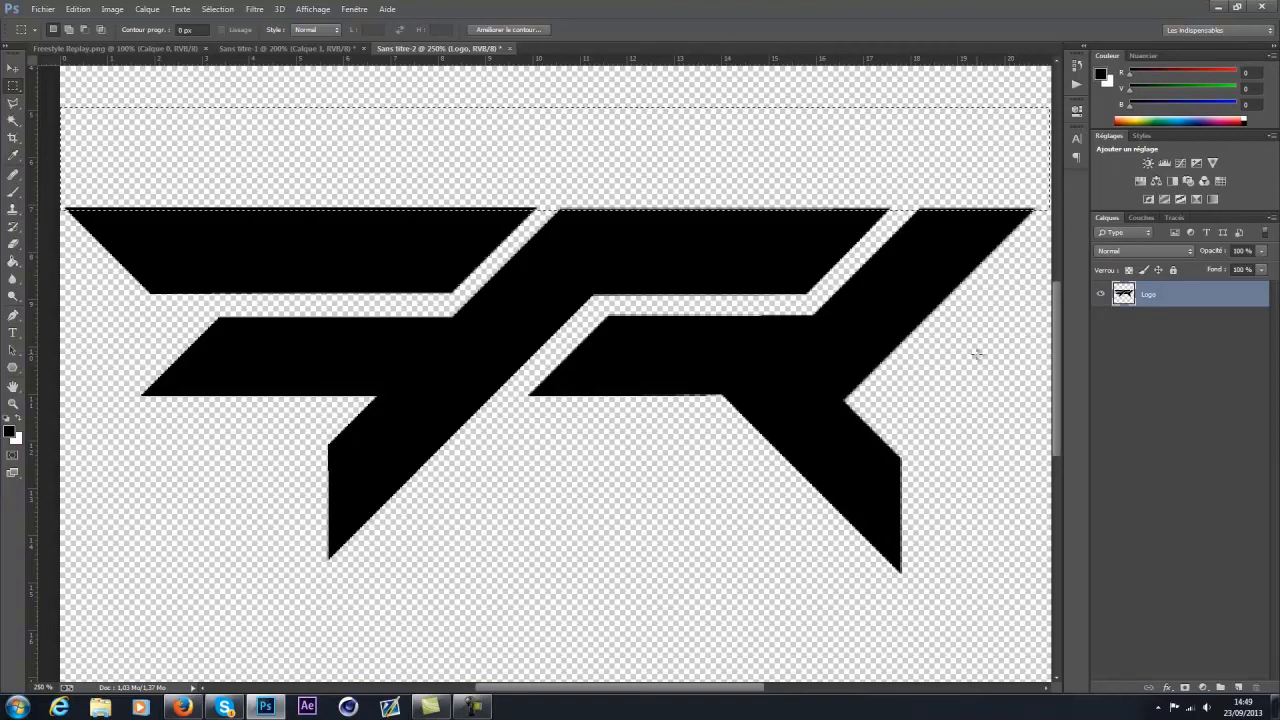
{"action": "left_click", "coordinate": [627, 153]}
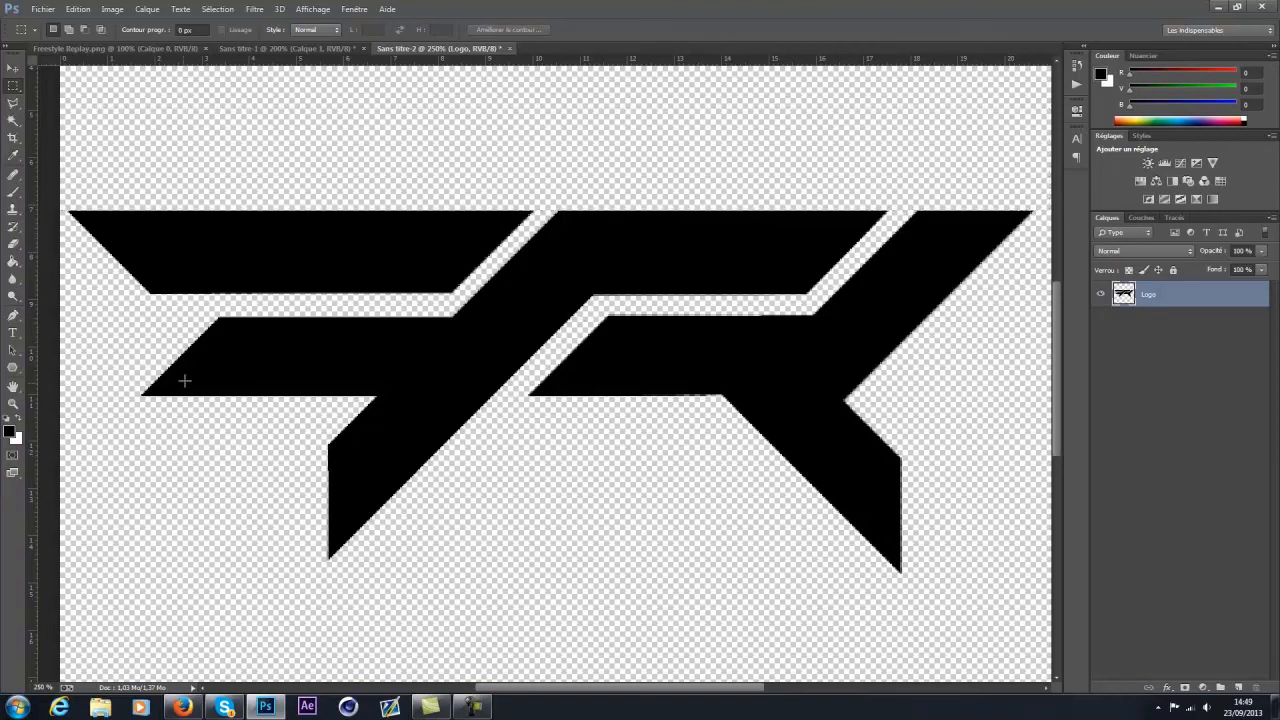
Step: Trim the rough underside of the F-shaped piece's upper arm by deleting a rectangular selection along it at 500% zoom, and clear the selection
{"action": "left_click_drag", "start_coordinate": [48, 689], "coordinate": [2, 697]}
{"action": "type", "text": "500"}
{"action": "key", "text": "Return"}
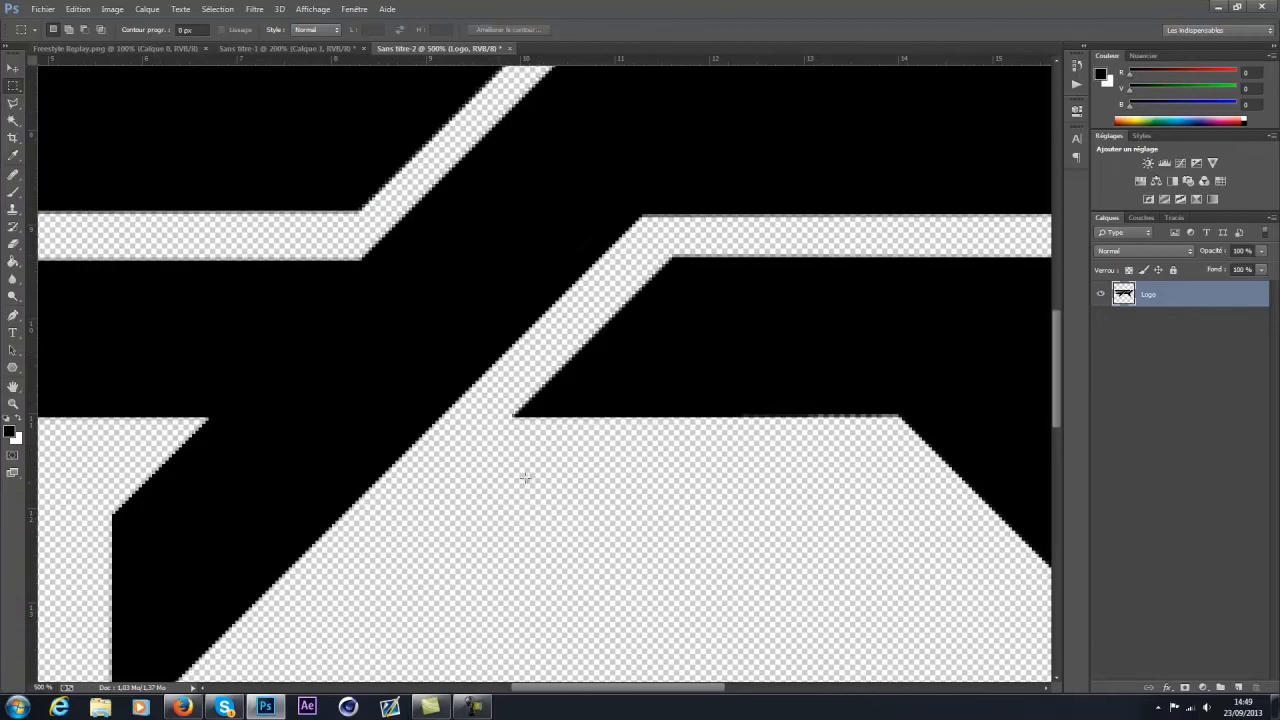
{"action": "scroll", "coordinate": [643, 589], "scroll_direction": "up", "scroll_amount": 3}
{"action": "left_click_drag", "start_coordinate": [670, 688], "coordinate": [716, 691]}
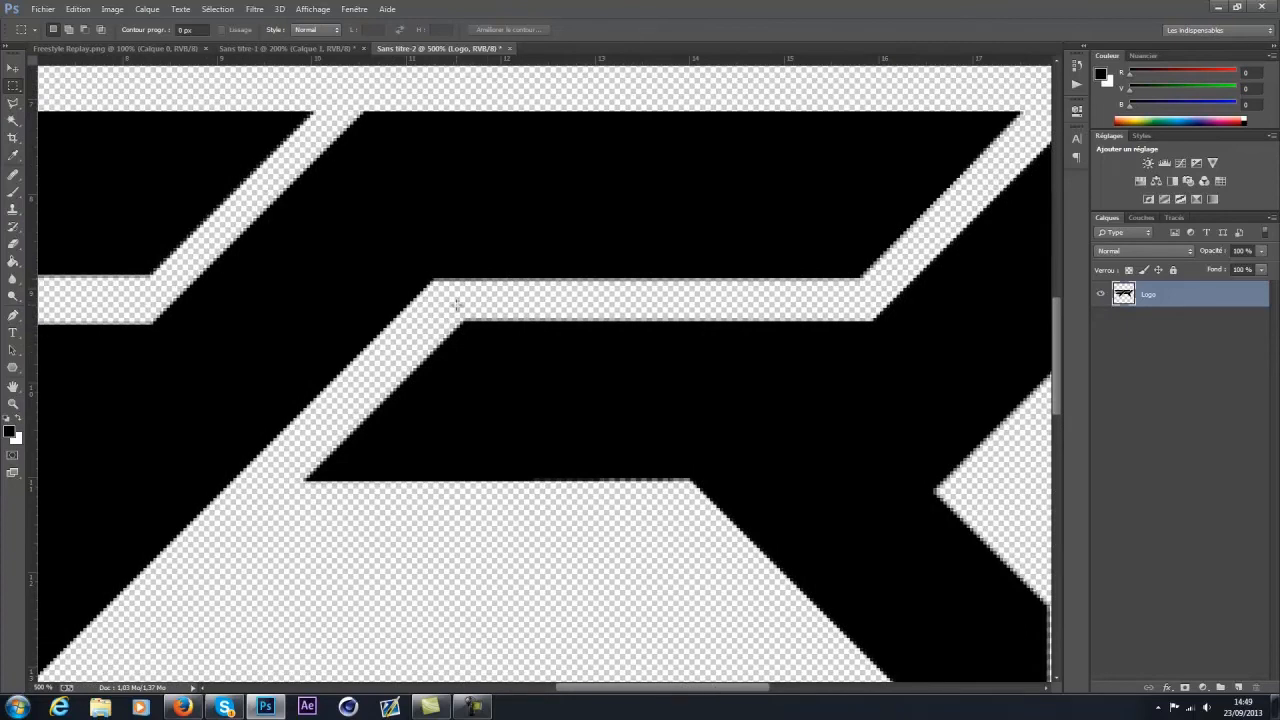
{"action": "double_click", "coordinate": [1191, 295]}
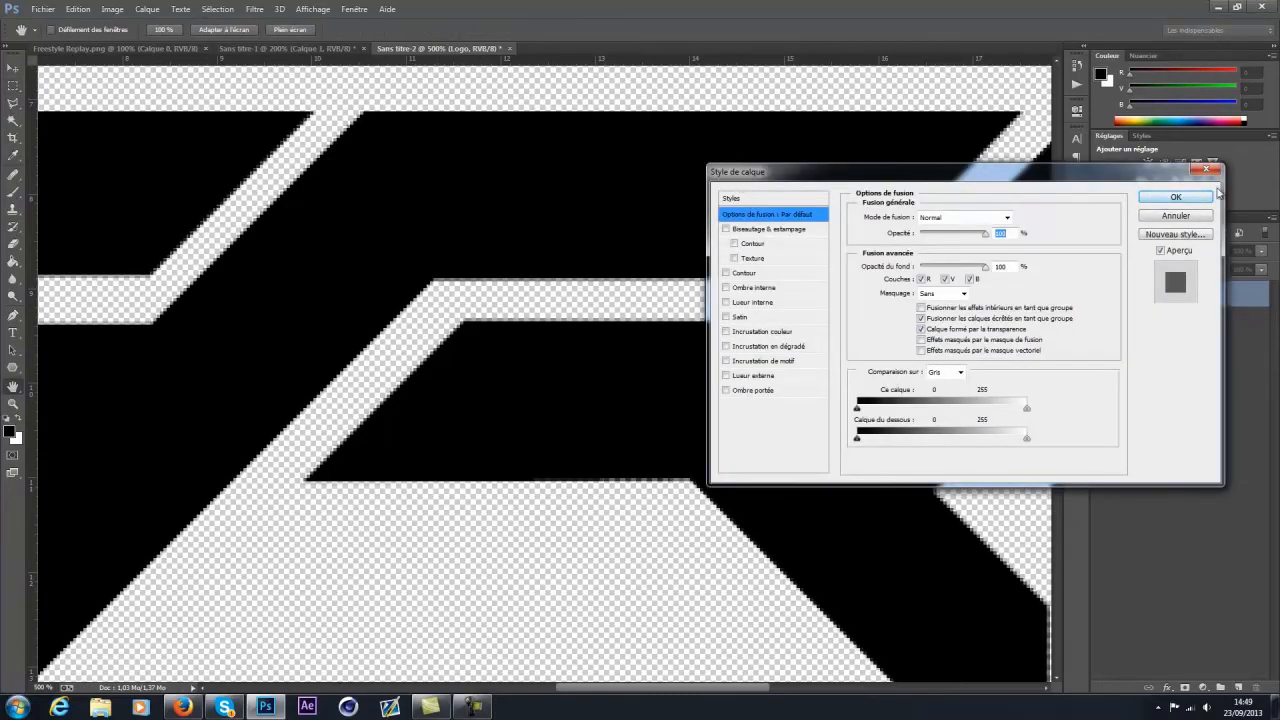
{"action": "left_click", "coordinate": [1206, 172]}
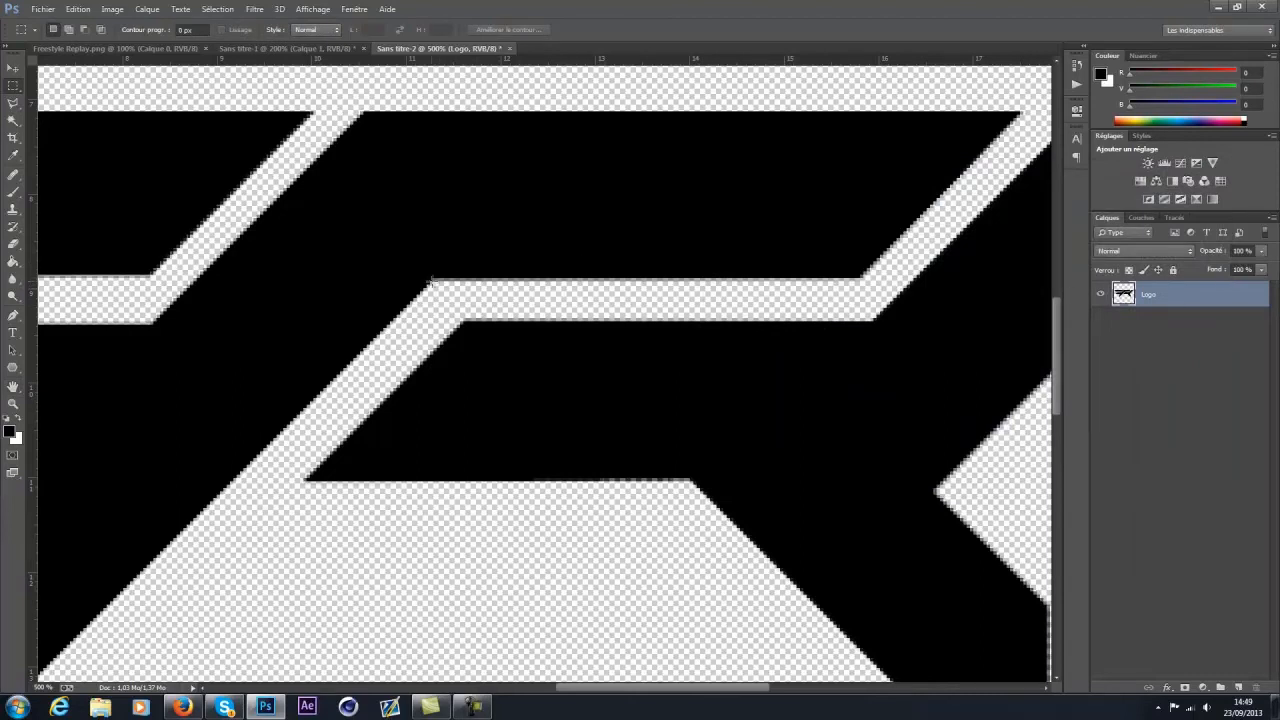
{"action": "left_click_drag", "start_coordinate": [436, 282], "coordinate": [868, 293]}
{"action": "key", "text": "Delete"}
{"action": "left_click", "coordinate": [432, 525]}
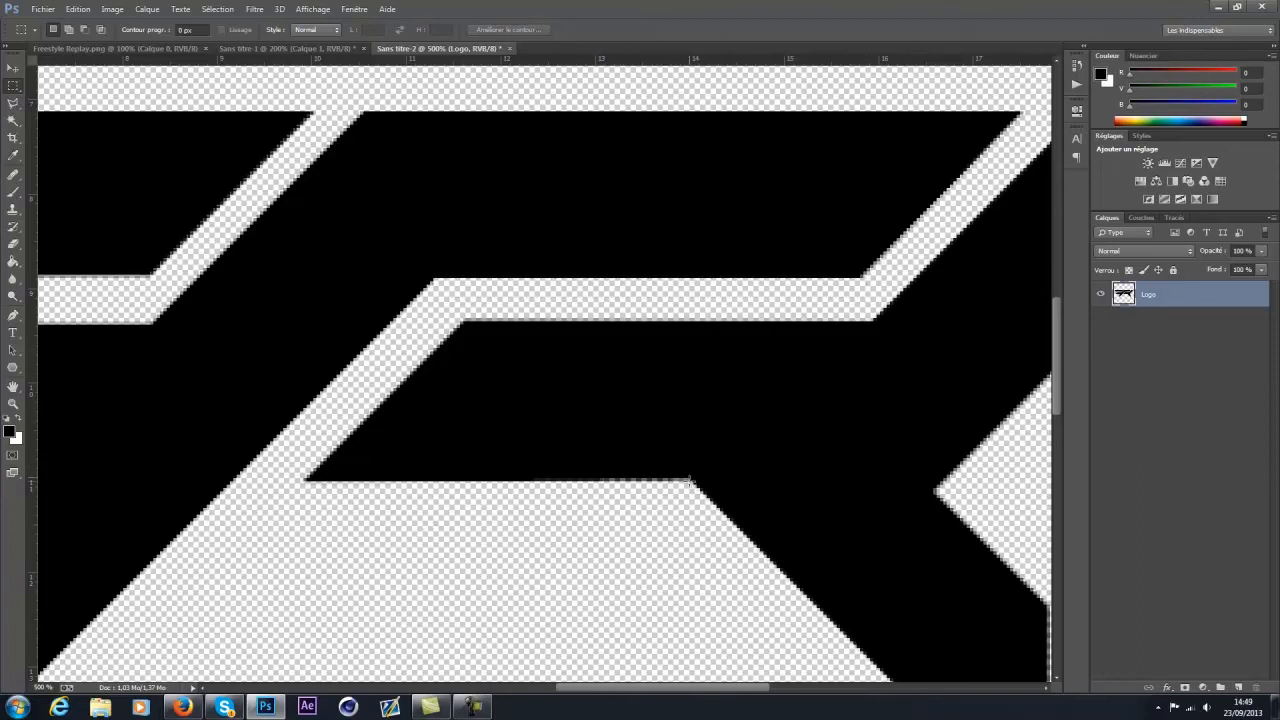
Step: Delete the rough pixels along the underside of the R-shaped piece's arm and along the outer vertical edge of its leg
{"action": "left_click_drag", "start_coordinate": [690, 479], "coordinate": [297, 537]}
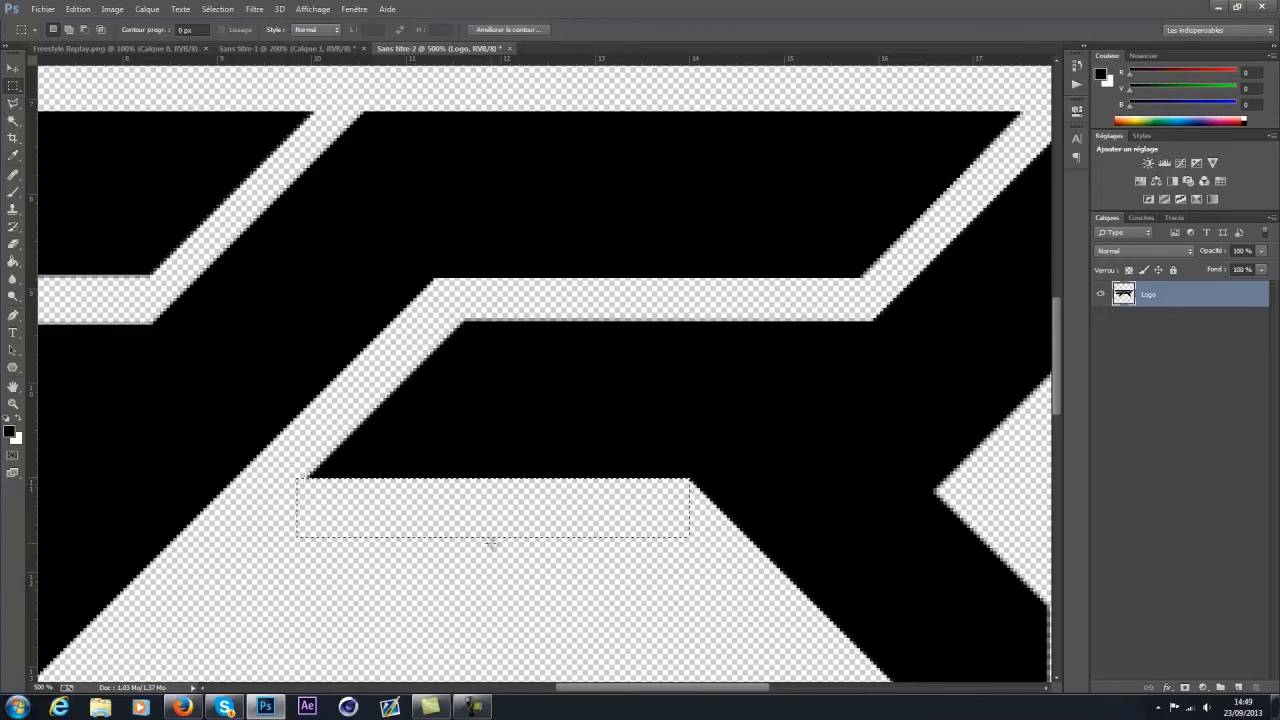
{"action": "scroll", "coordinate": [634, 594], "scroll_direction": "down", "scroll_amount": 5}
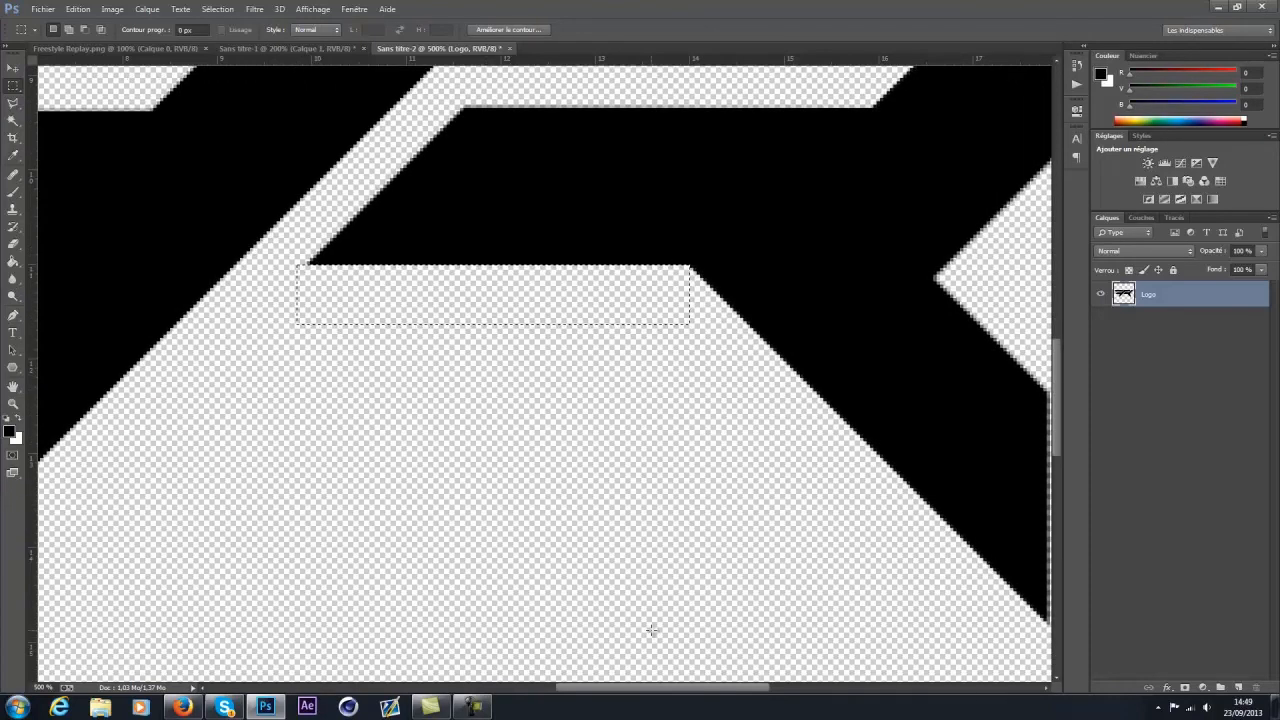
{"action": "left_click_drag", "start_coordinate": [670, 692], "coordinate": [747, 692]}
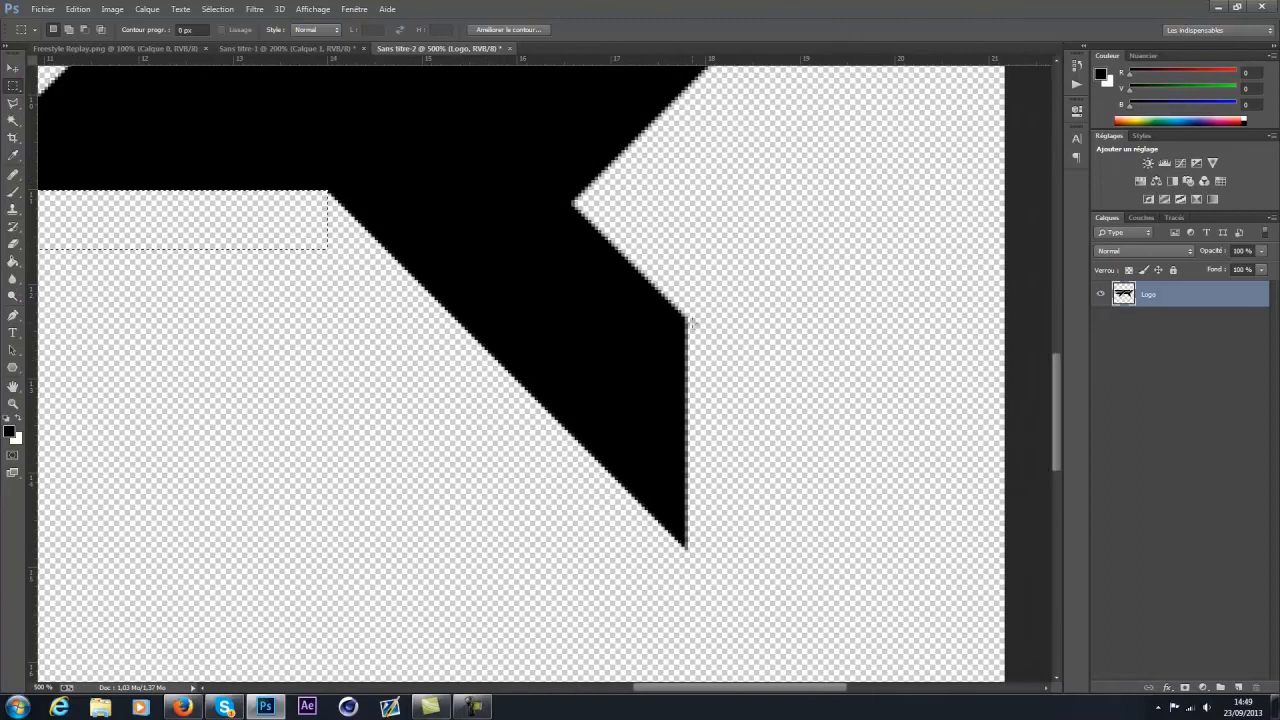
{"action": "left_click_drag", "start_coordinate": [686, 308], "coordinate": [761, 572]}
{"action": "scroll", "coordinate": [800, 500], "scroll_direction": "up", "scroll_amount": 1}
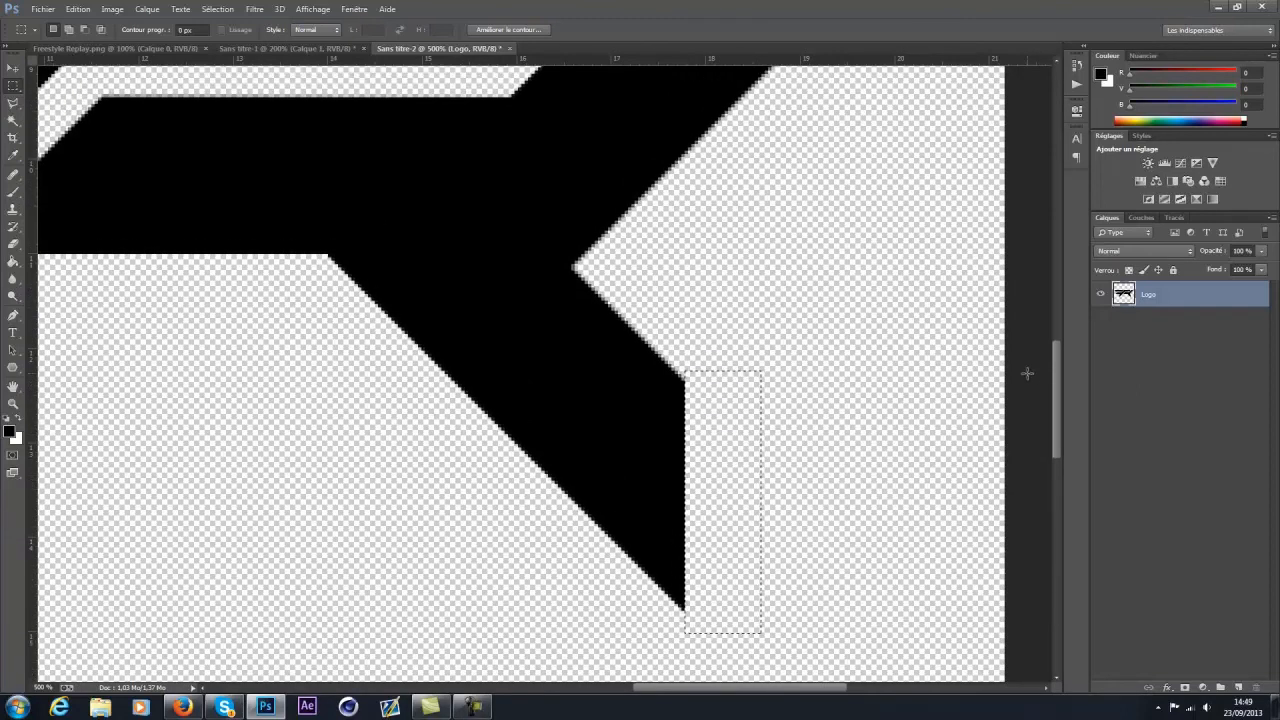
Step: Trim the top edge of the R-shaped piece's arm by deleting a rectangular selection inside the horizontal gap above it
{"action": "left_click_drag", "start_coordinate": [1059, 376], "coordinate": [1062, 306]}
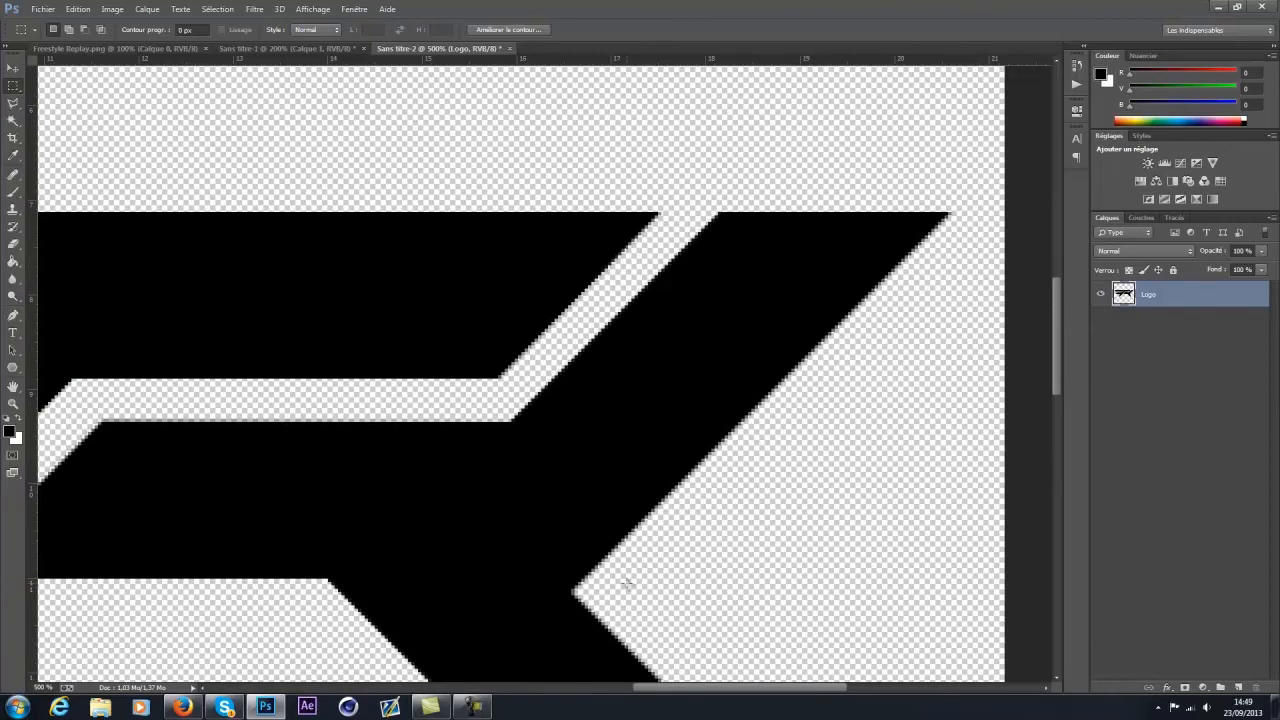
{"action": "left_click_drag", "start_coordinate": [688, 690], "coordinate": [592, 698]}
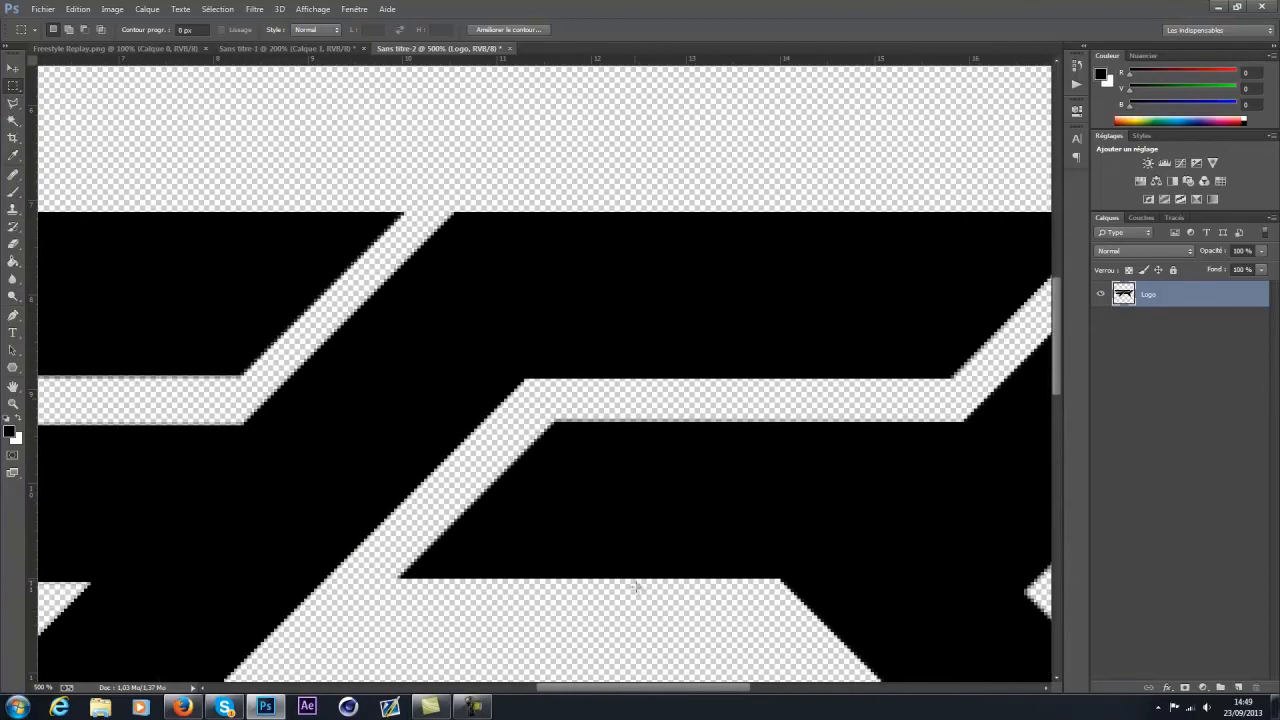
{"action": "left_click_drag", "start_coordinate": [544, 387], "coordinate": [963, 421]}
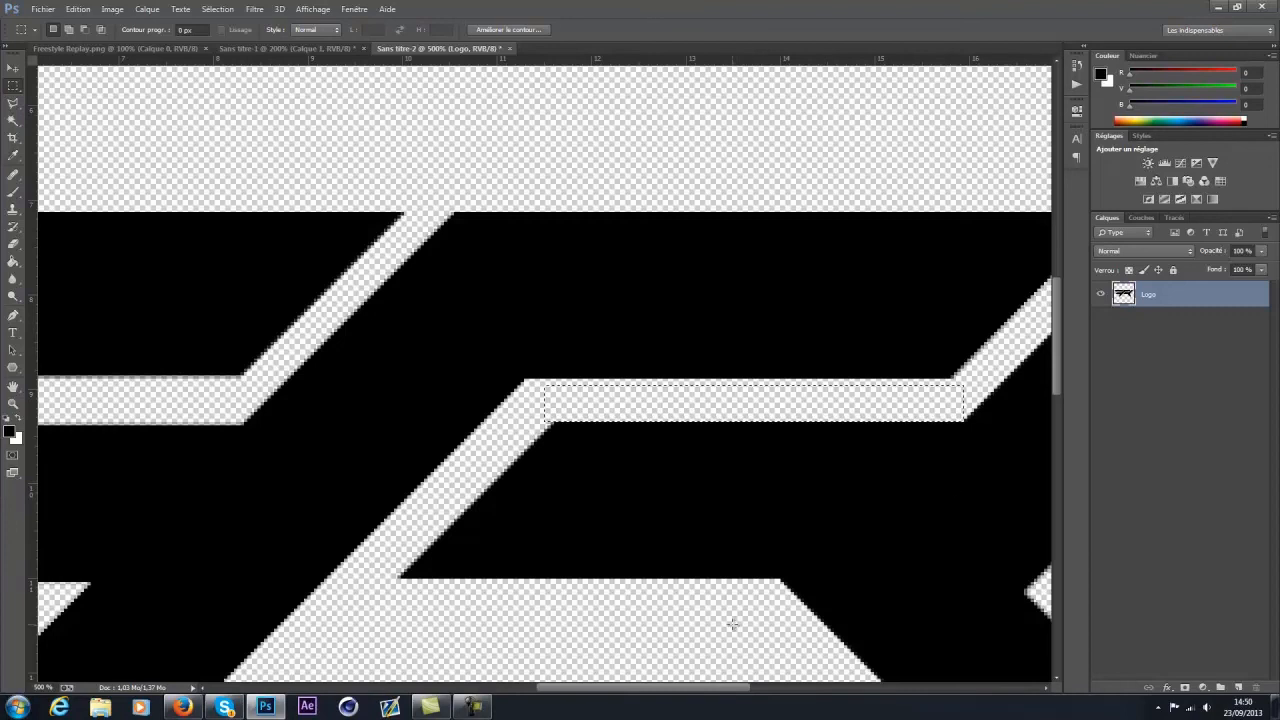
Step: Clean the horizontal gap between the long upper bar and the F-shaped piece's lower arm by deleting a rectangular selection at 300% zoom
{"action": "left_click_drag", "start_coordinate": [716, 688], "coordinate": [580, 700]}
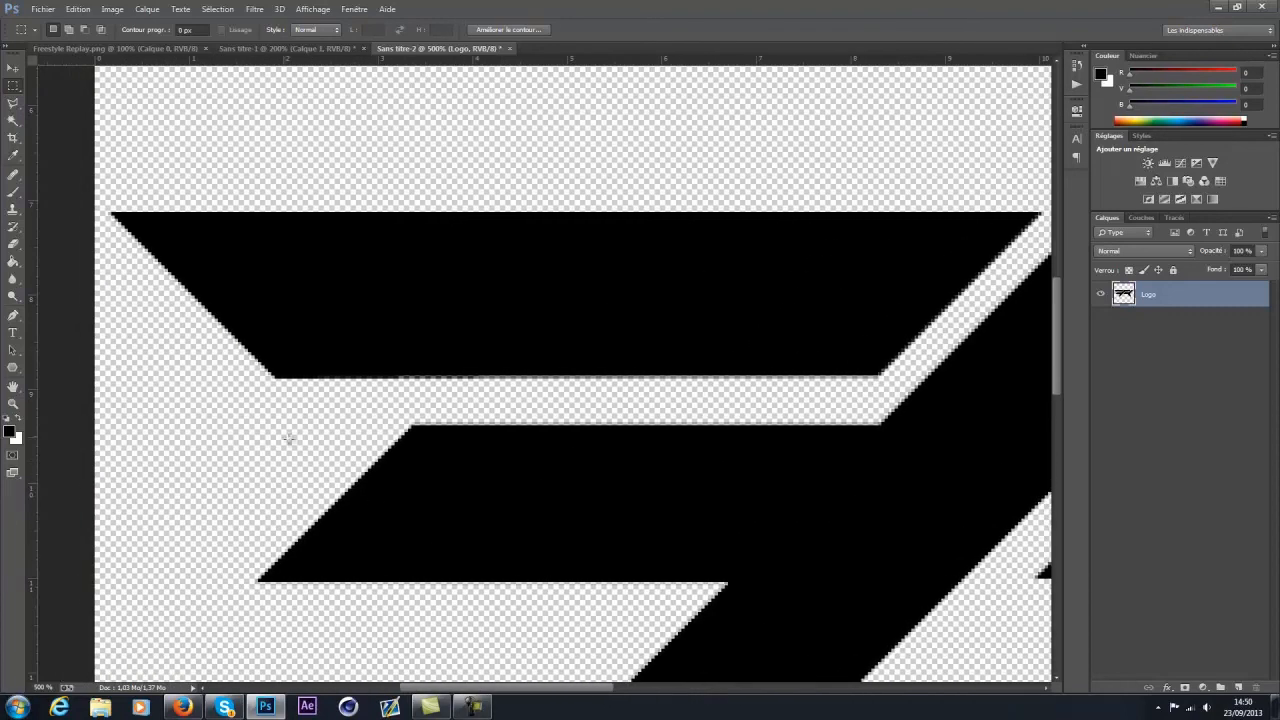
{"action": "left_click", "coordinate": [38, 687]}
{"action": "key", "text": "Return"}
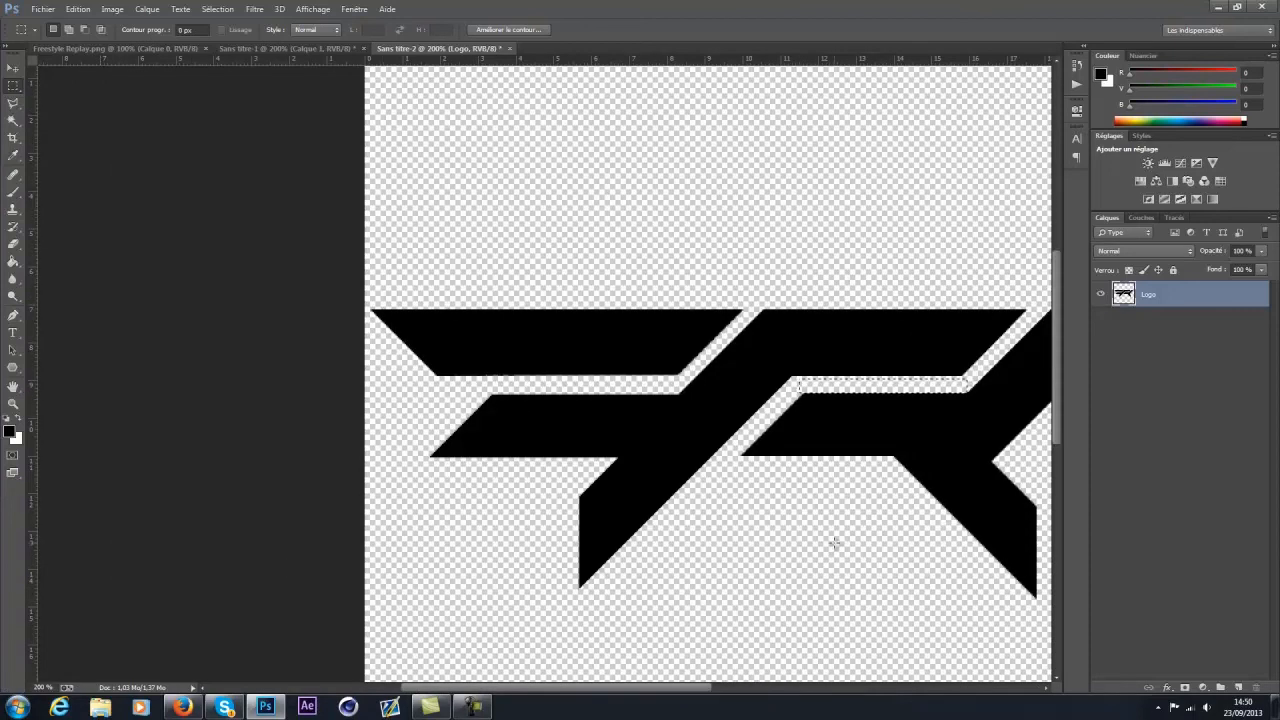
{"action": "left_click", "coordinate": [40, 687]}
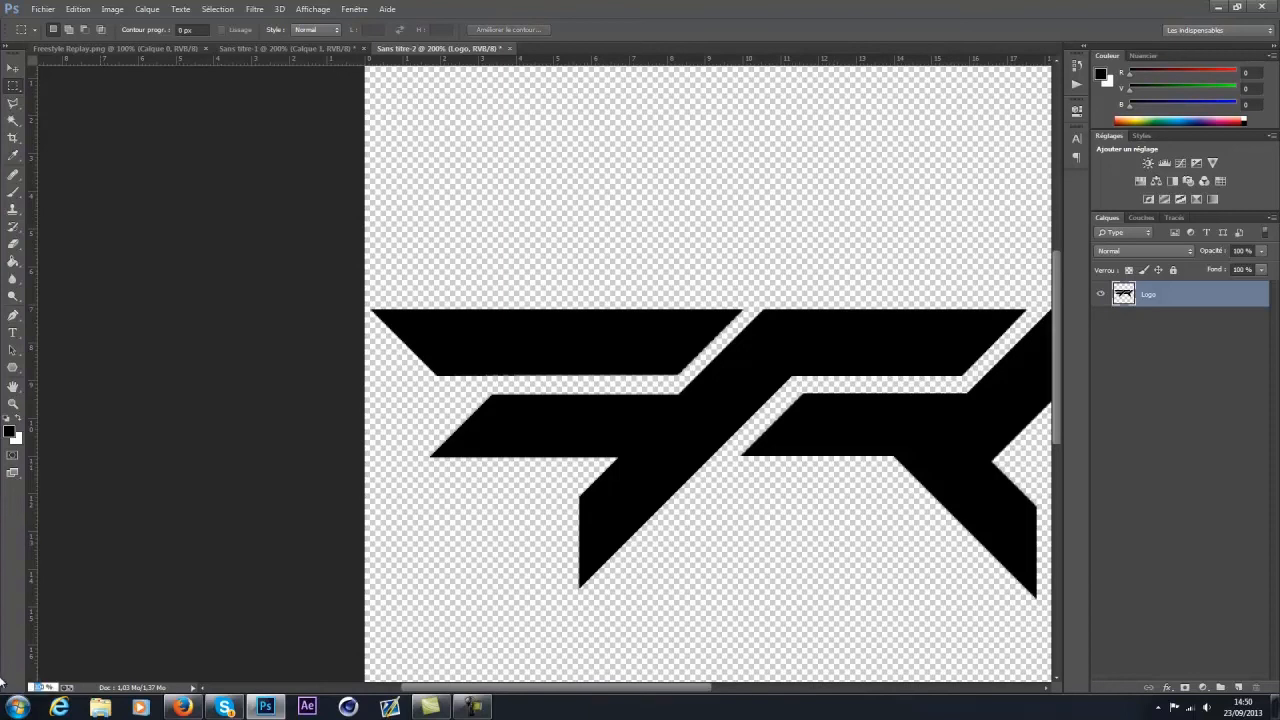
{"action": "type", "text": "300"}
{"action": "key", "text": "Return"}
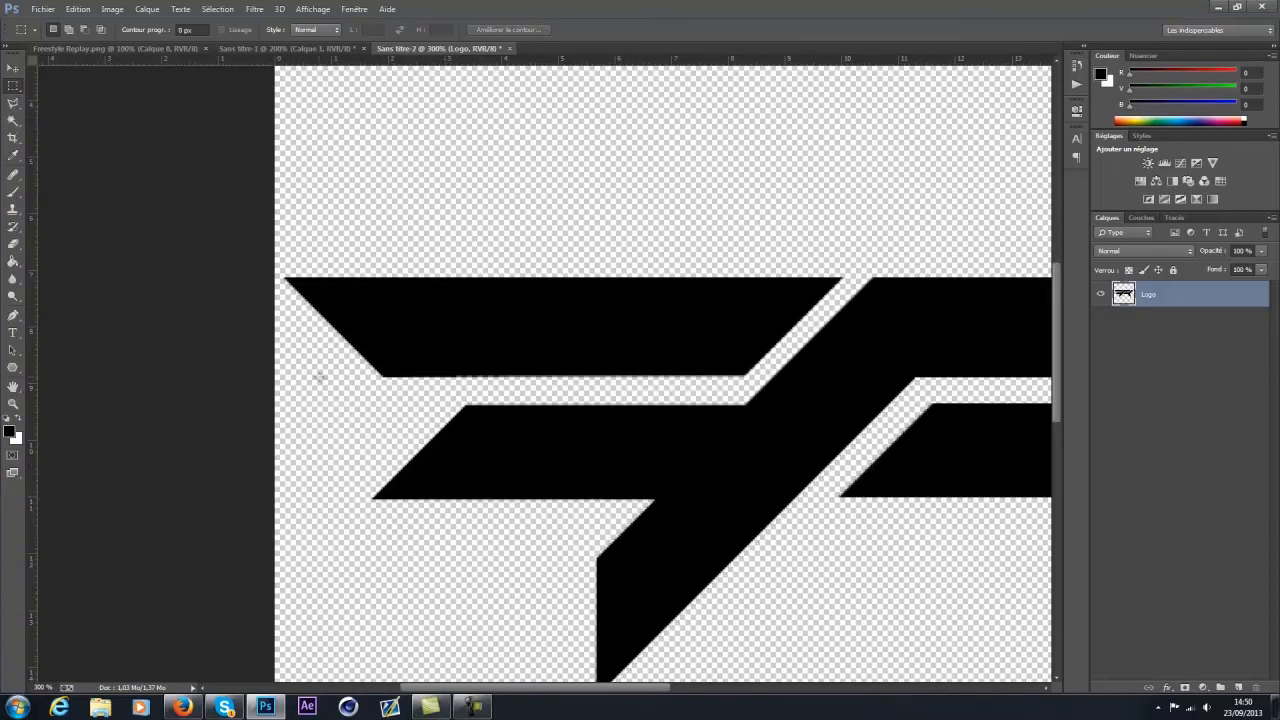
{"action": "left_click_drag", "start_coordinate": [370, 376], "coordinate": [746, 405]}
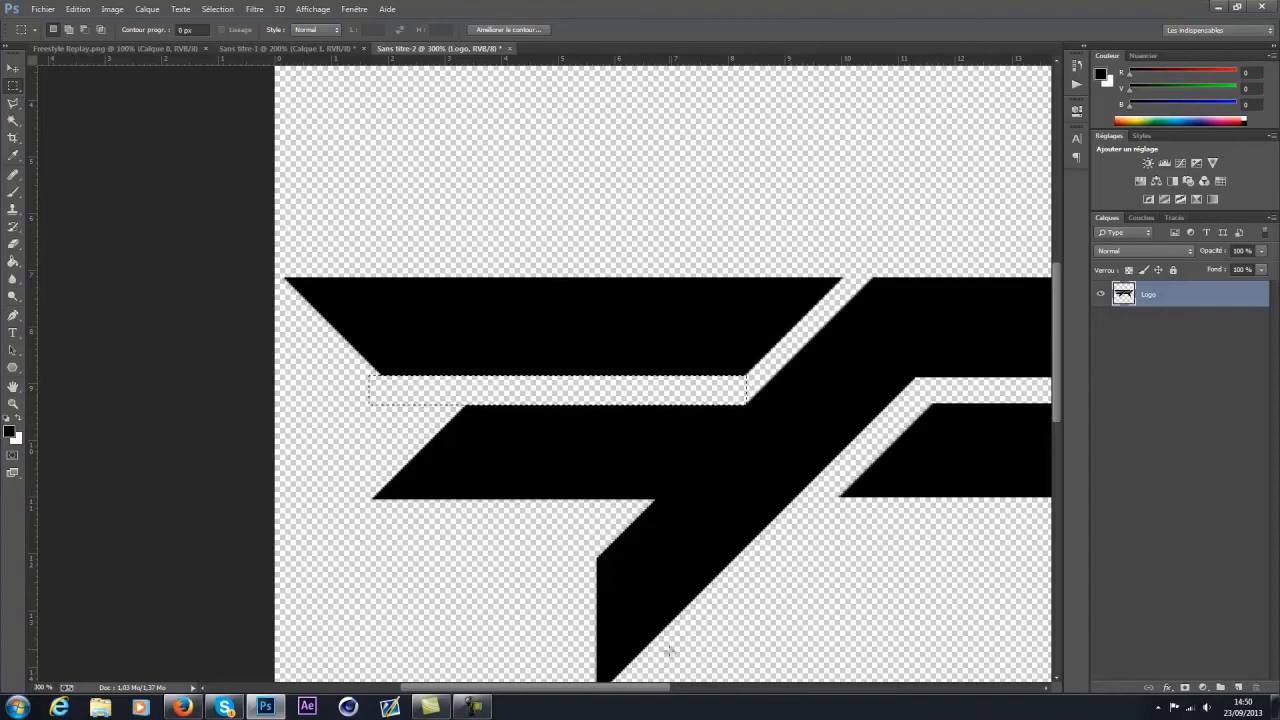
{"action": "left_click_drag", "start_coordinate": [666, 687], "coordinate": [752, 680]}
{"action": "left_click_drag", "start_coordinate": [363, 389], "coordinate": [574, 391]}
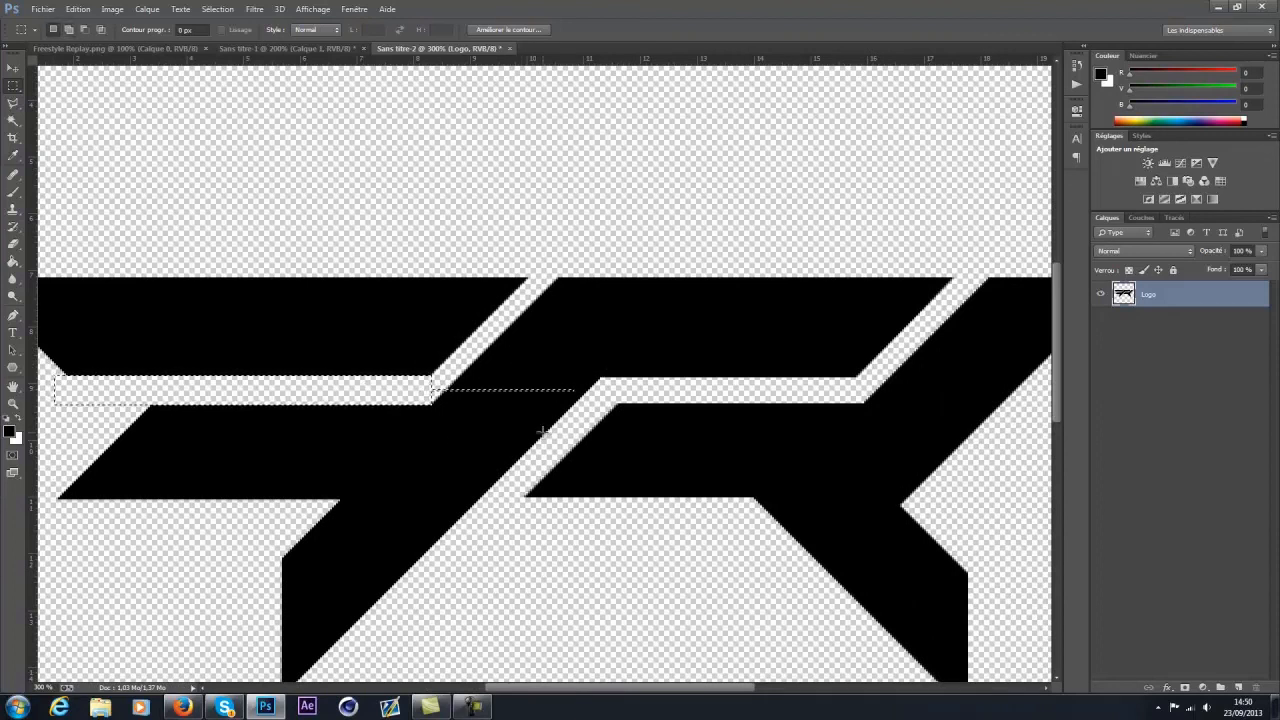
{"action": "key", "text": "ctrl+z"}
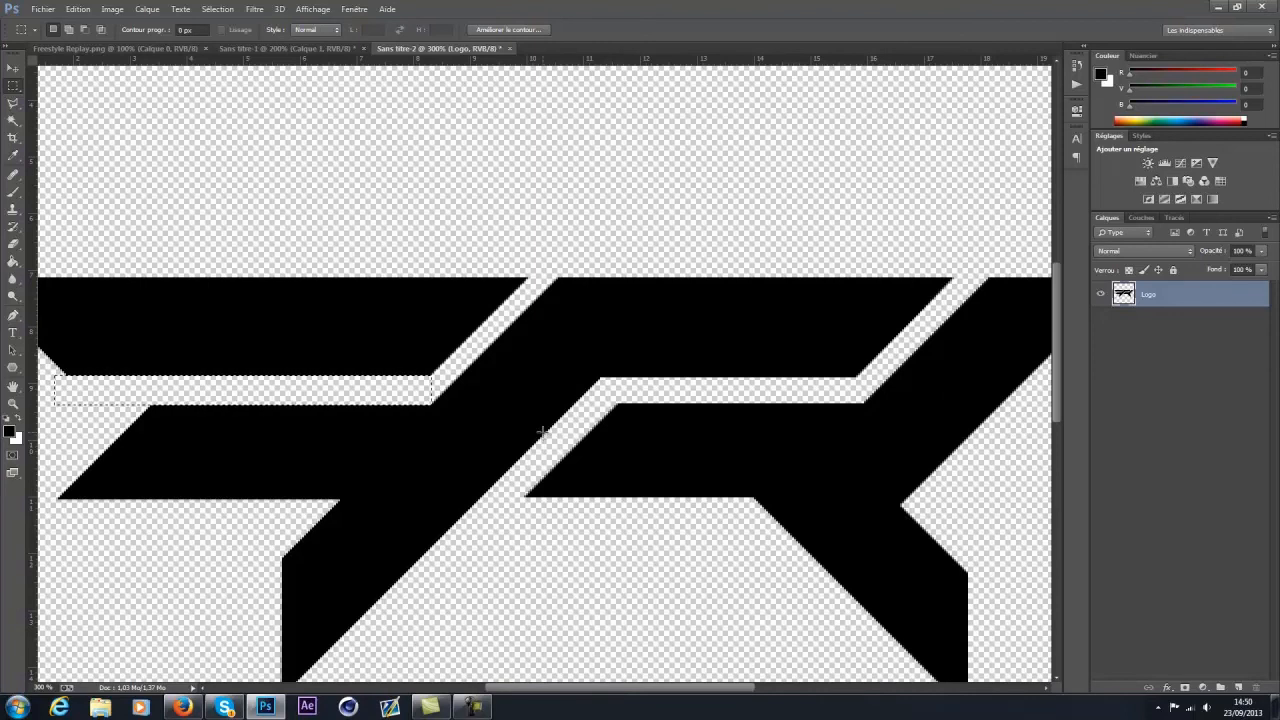
{"action": "left_click_drag", "start_coordinate": [350, 395], "coordinate": [779, 392]}
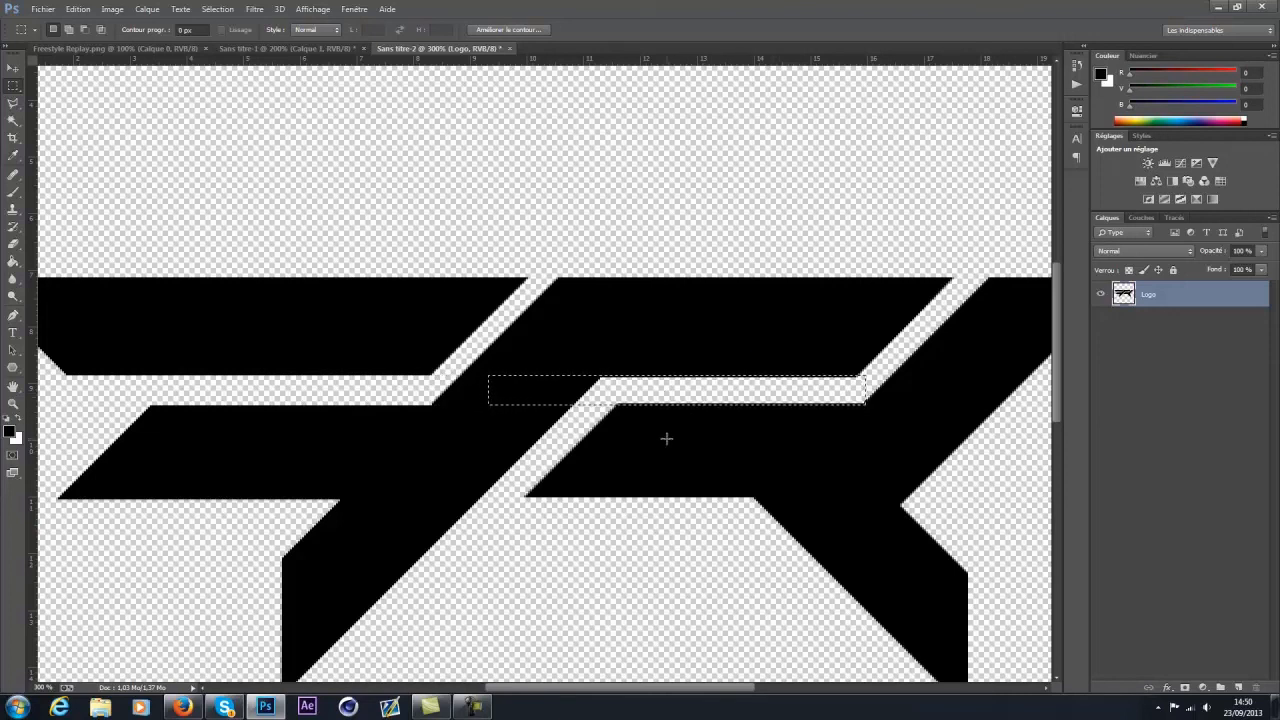
{"action": "left_click", "coordinate": [357, 397]}
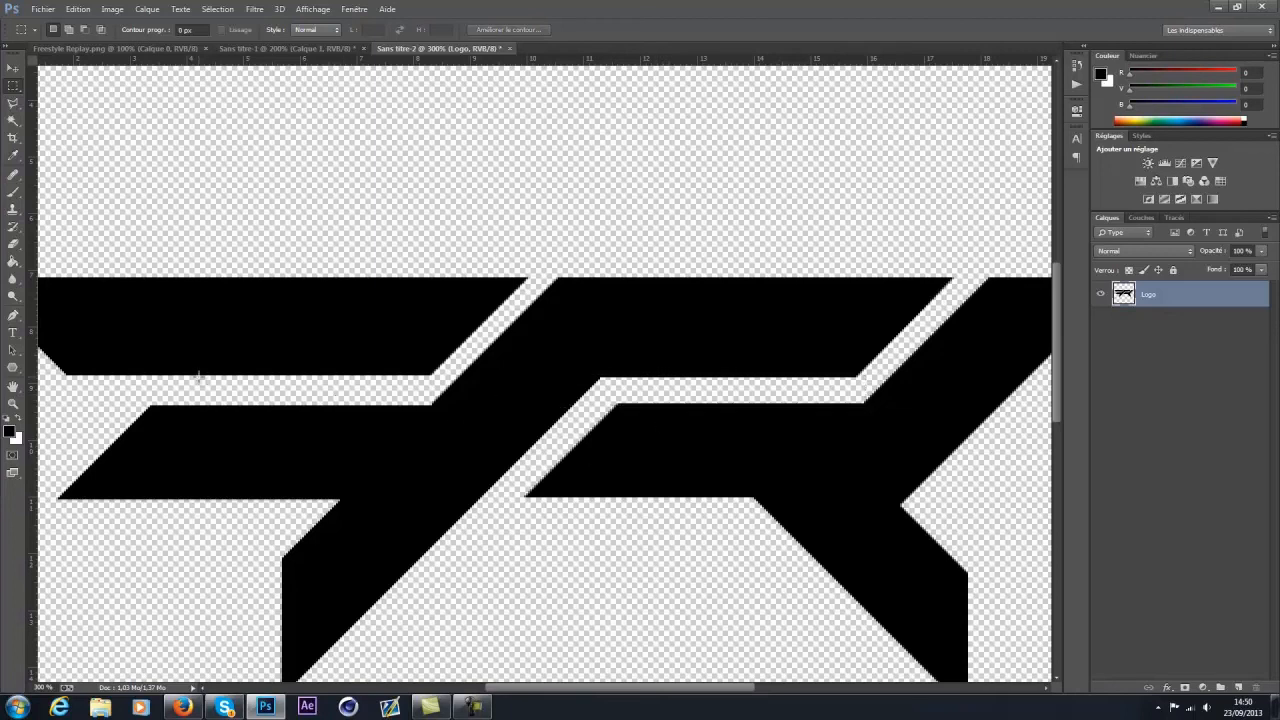
Step: Match the R-side horizontal gap to the F-side gap's height by moving a gap-high selection along it, deleting its contents, and clear the selection
{"action": "mouse_move", "coordinate": [210, 377]}
{"action": "left_mouse_down"}
{"action": "mouse_move", "coordinate": [295, 407]}
{"action": "mouse_move", "coordinate": [686, 396]}
{"action": "mouse_move", "coordinate": [435, 398]}
{"action": "mouse_move", "coordinate": [655, 395]}
{"action": "left_mouse_up"}
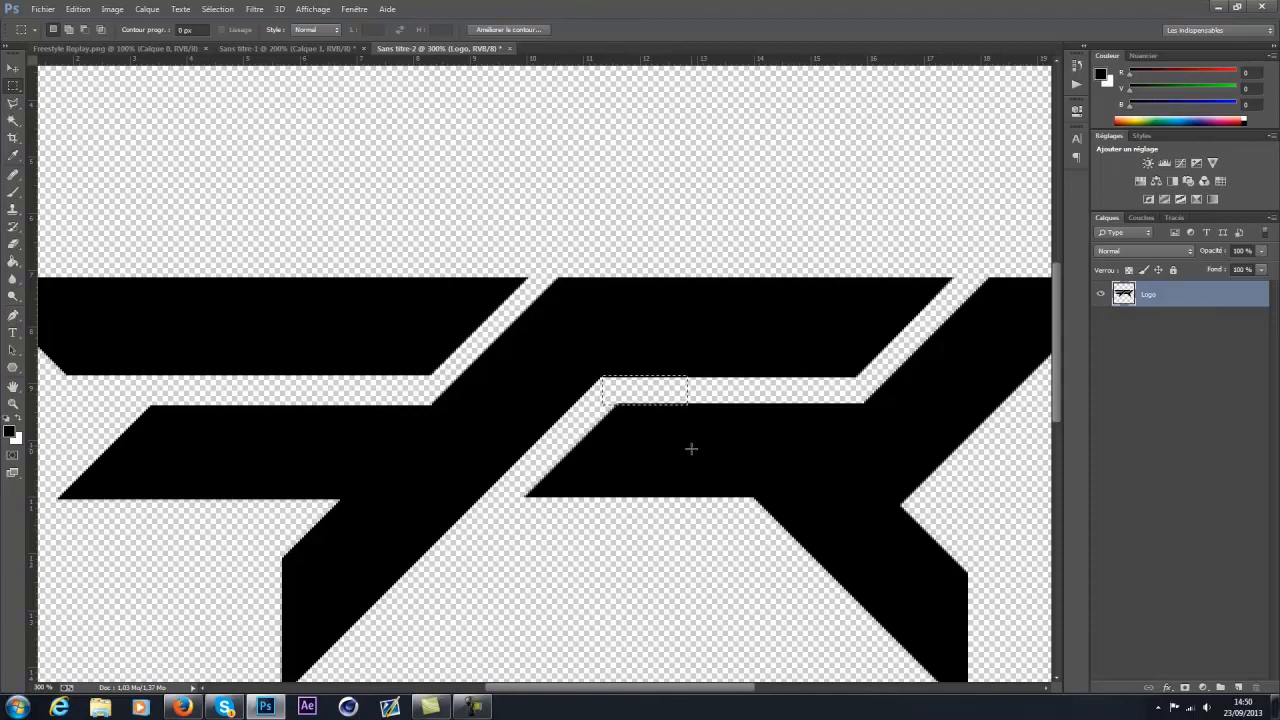
{"action": "left_click_drag", "start_coordinate": [670, 393], "coordinate": [751, 393]}
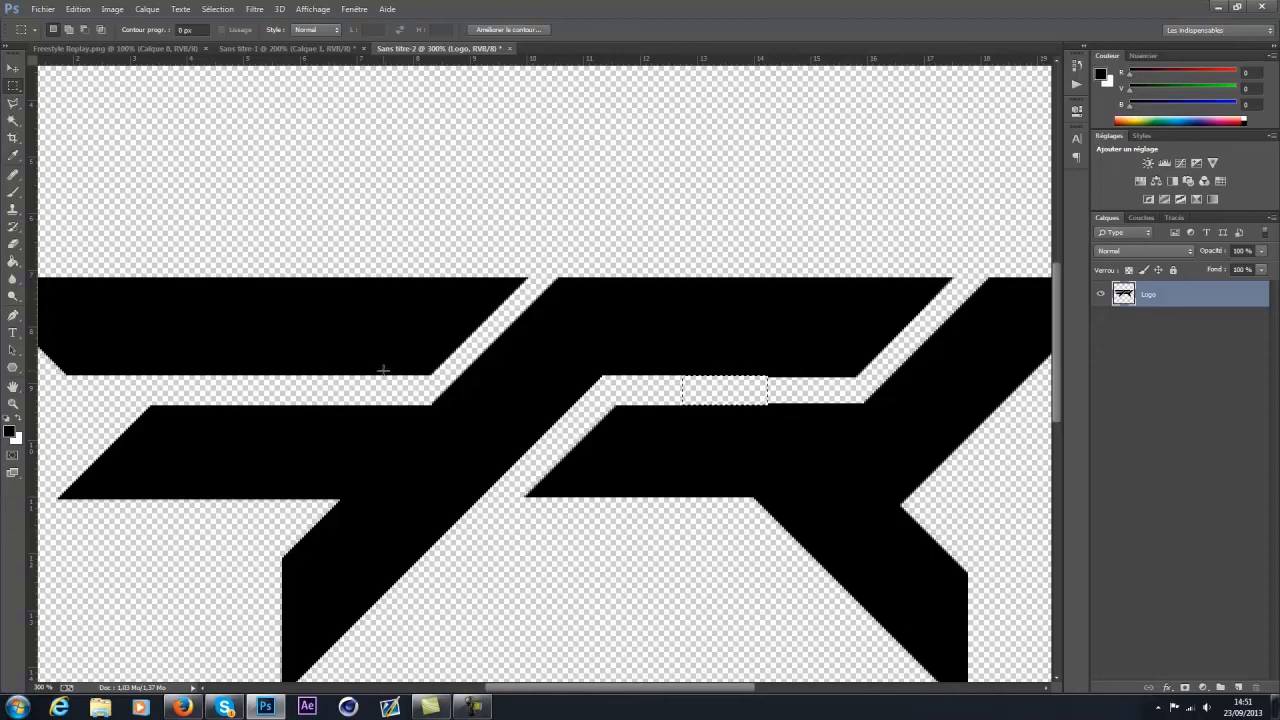
{"action": "key", "text": "Right"}
{"action": "key", "text": "Right"}
{"action": "key", "text": "Right"}
{"action": "key", "text": "Right"}
{"action": "key", "text": "Right"}
{"action": "key", "text": "Right"}
{"action": "key", "text": "Right"}
{"action": "key", "text": "Right"}
{"action": "key", "text": "Right"}
{"action": "key", "text": "Right"}
{"action": "key", "text": "Right"}
{"action": "key", "text": "Right"}
{"action": "key", "text": "Right"}
{"action": "key", "text": "Right"}
{"action": "key", "text": "Right"}
{"action": "key", "text": "Right"}
{"action": "key", "text": "Right"}
{"action": "key", "text": "Right"}
{"action": "key", "text": "Right"}
{"action": "key", "text": "Right"}
{"action": "key", "text": "Right"}
{"action": "key", "text": "Right"}
{"action": "key", "text": "Right"}
{"action": "key", "text": "Right"}
{"action": "key", "text": "Right"}
{"action": "key", "text": "Right"}
{"action": "key", "text": "Right"}
{"action": "key", "text": "Right"}
{"action": "key", "text": "Right"}
{"action": "key", "text": "Right"}
{"action": "key", "text": "Right"}
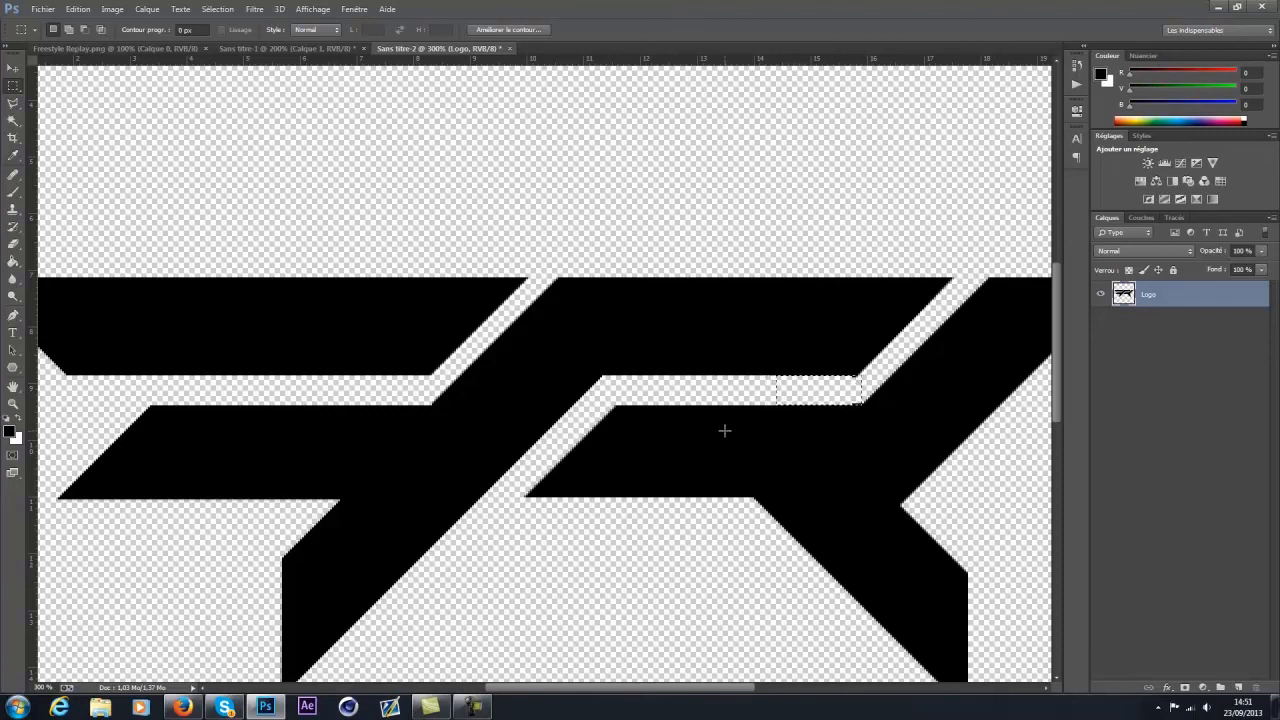
{"action": "key", "text": "Left"}
{"action": "key", "text": "ctrl+d"}
Step: Trim the vertical outer edge of the F-shaped piece's stem at 500% zoom, return to 100% zoom, and clear the selection
{"action": "scroll", "coordinate": [412, 600], "scroll_direction": "down", "scroll_amount": 4}
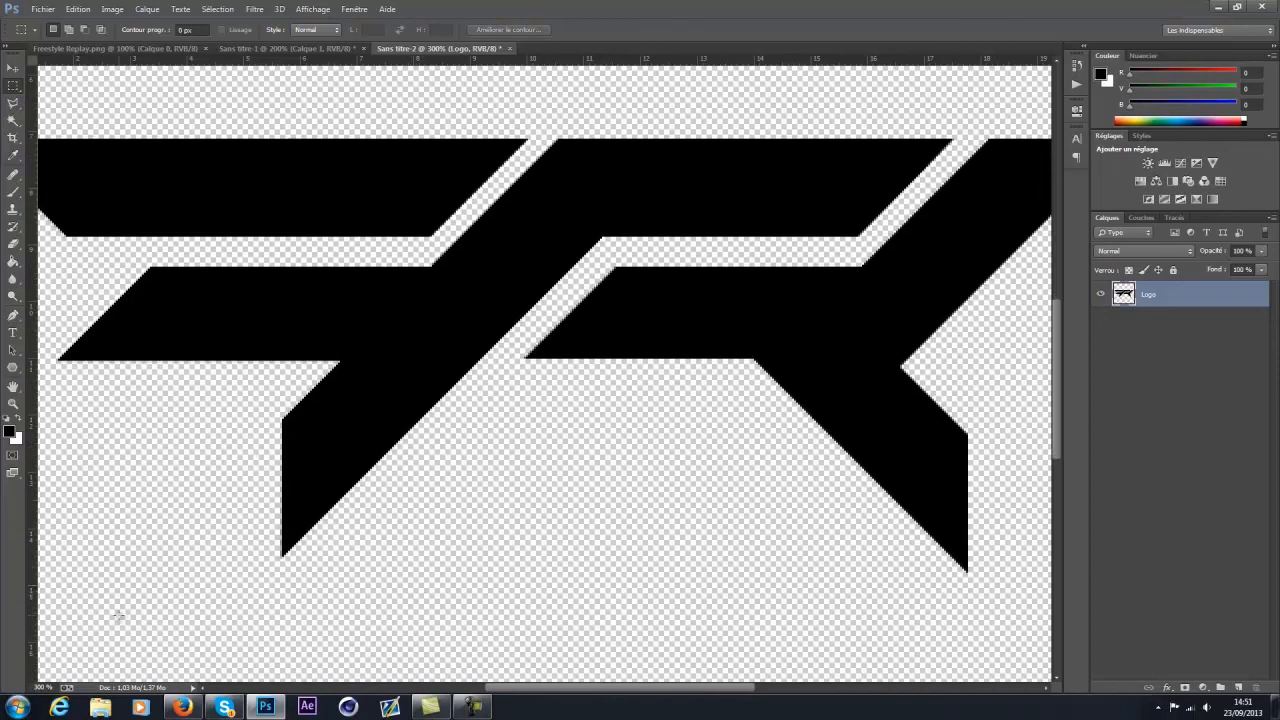
{"action": "left_click_drag", "start_coordinate": [40, 687], "coordinate": [3, 702]}
{"action": "type", "text": "5"}
{"action": "key", "text": "Return"}
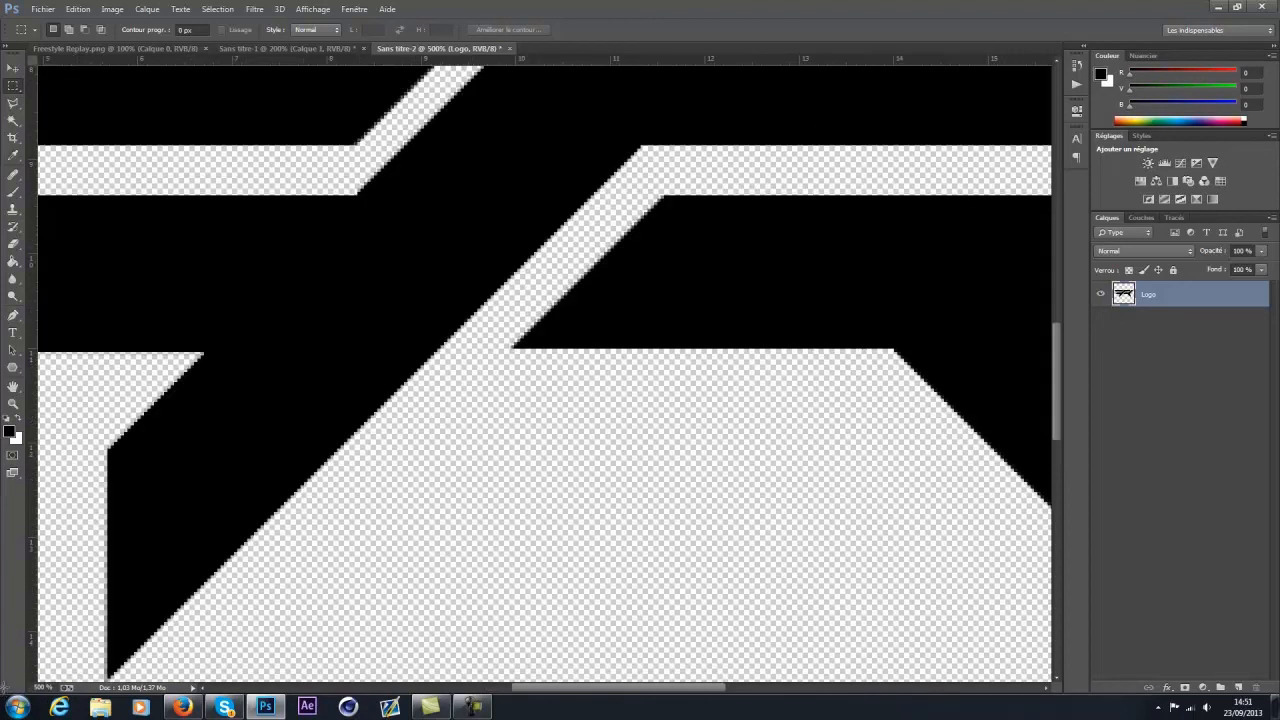
{"action": "left_click_drag", "start_coordinate": [721, 690], "coordinate": [623, 690]}
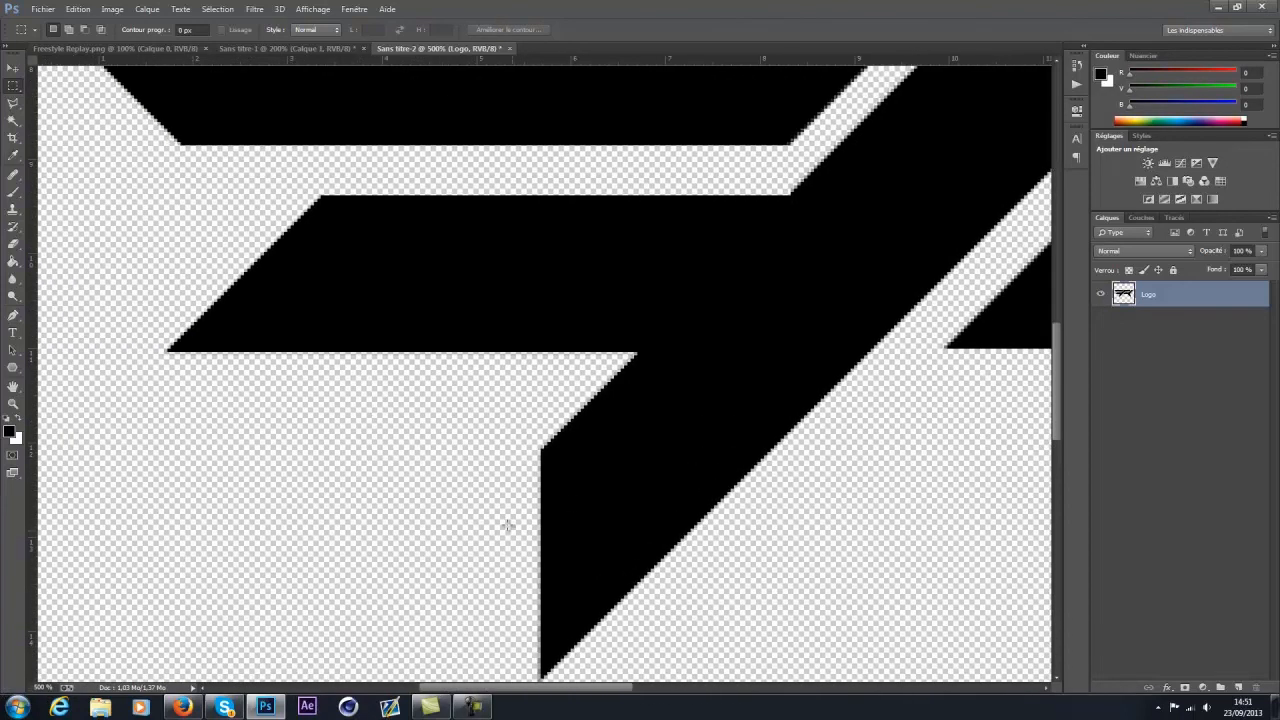
{"action": "scroll", "coordinate": [515, 540], "scroll_direction": "down", "scroll_amount": 2}
{"action": "left_click_drag", "start_coordinate": [501, 376], "coordinate": [540, 640]}
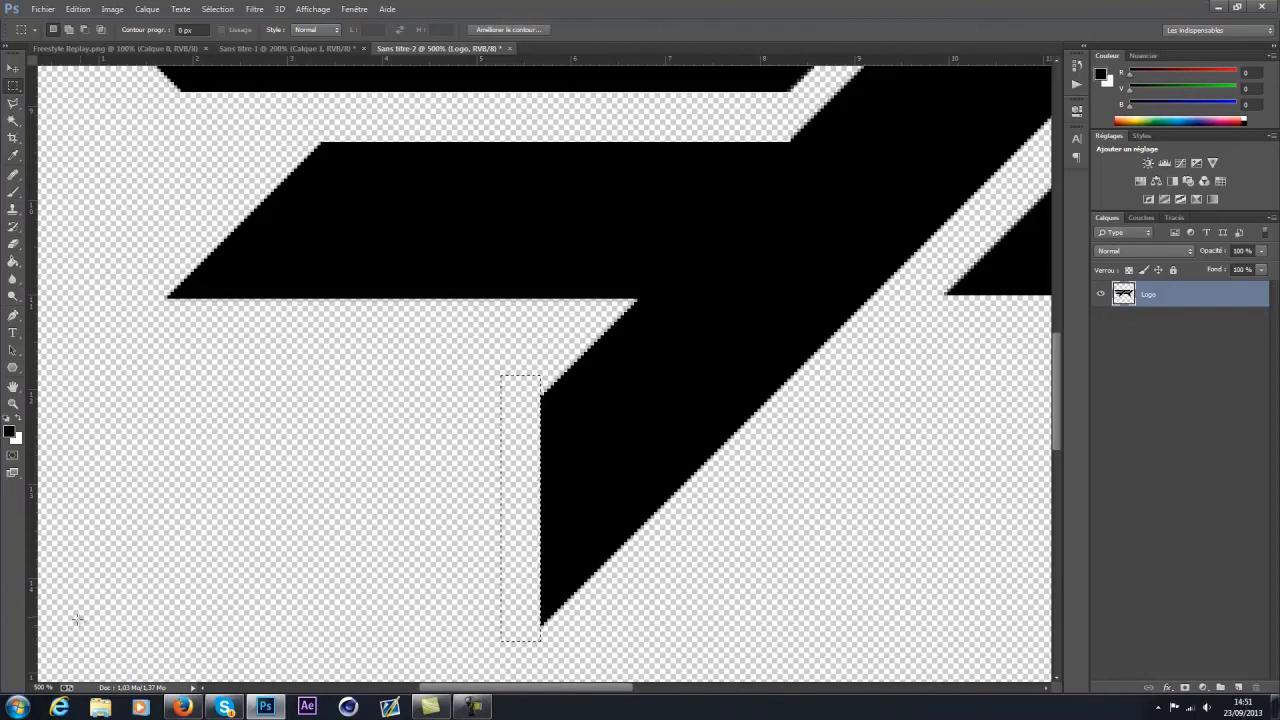
{"action": "left_click", "coordinate": [42, 688]}
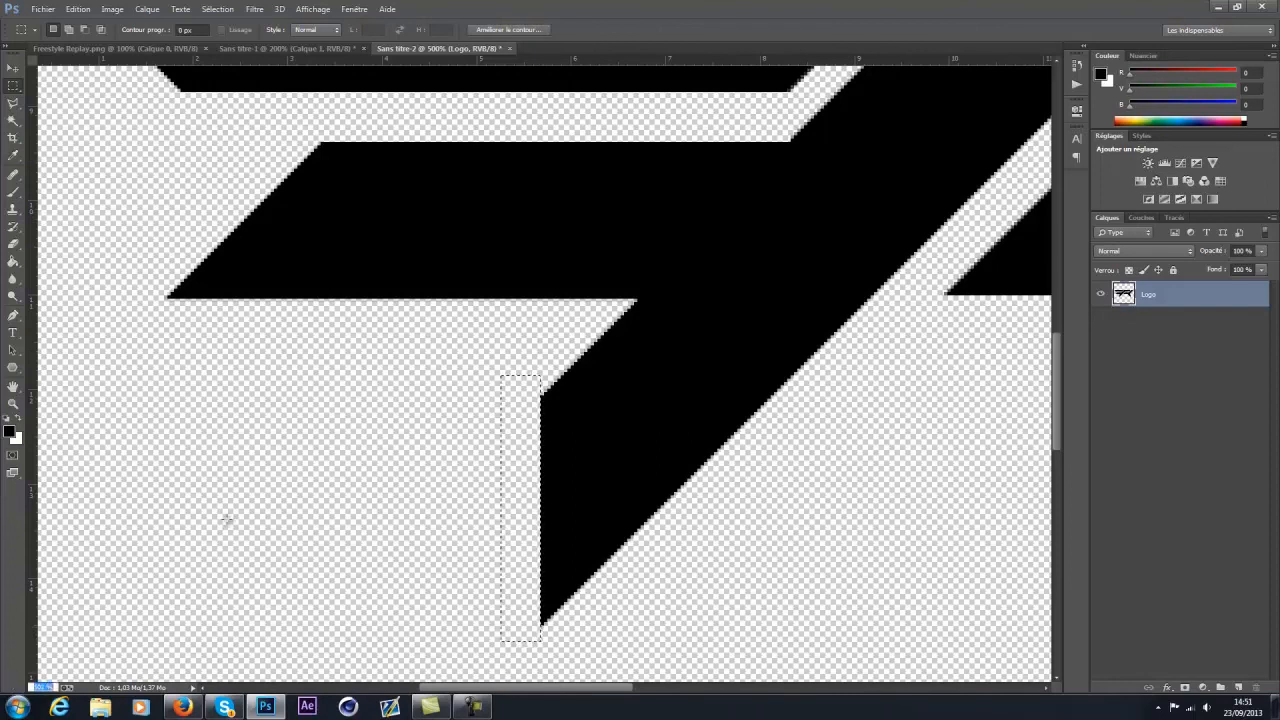
{"action": "type", "text": "100"}
{"action": "key", "text": "Return"}
{"action": "left_click", "coordinate": [557, 491]}
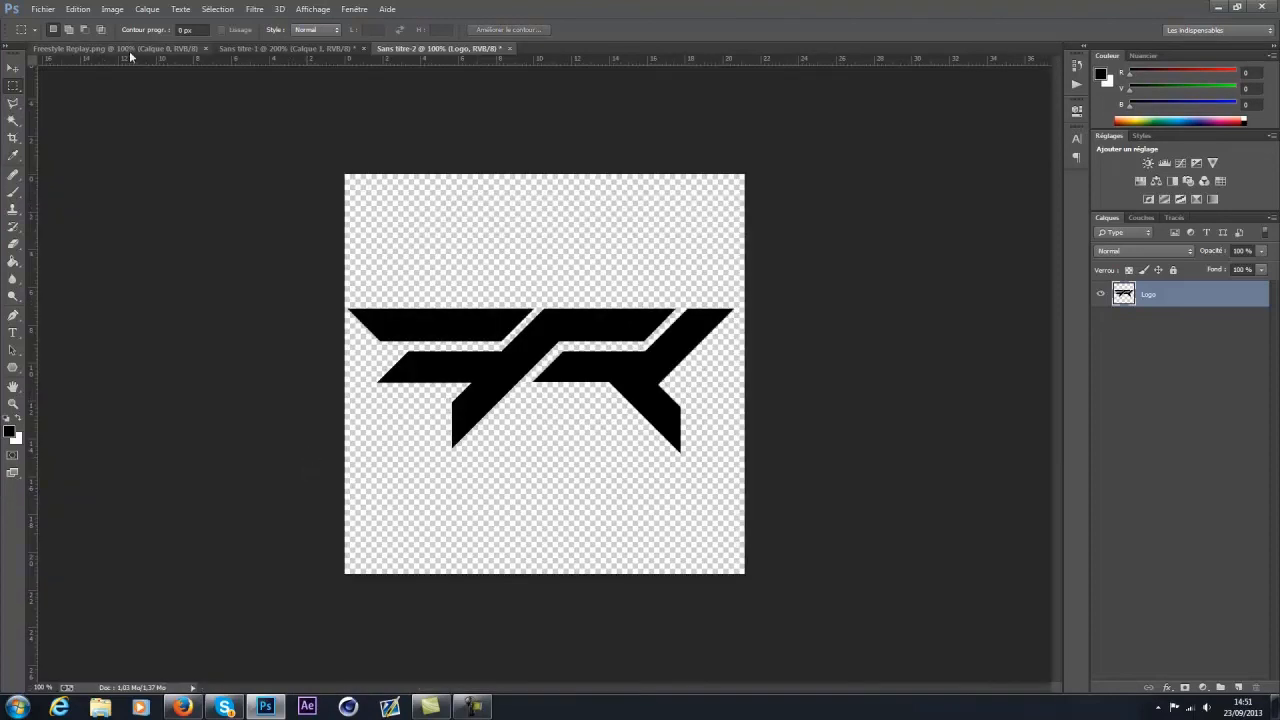
Step: Compare the redrawn logo with the original emblem in the channel screenshot document
{"action": "left_click", "coordinate": [240, 48]}
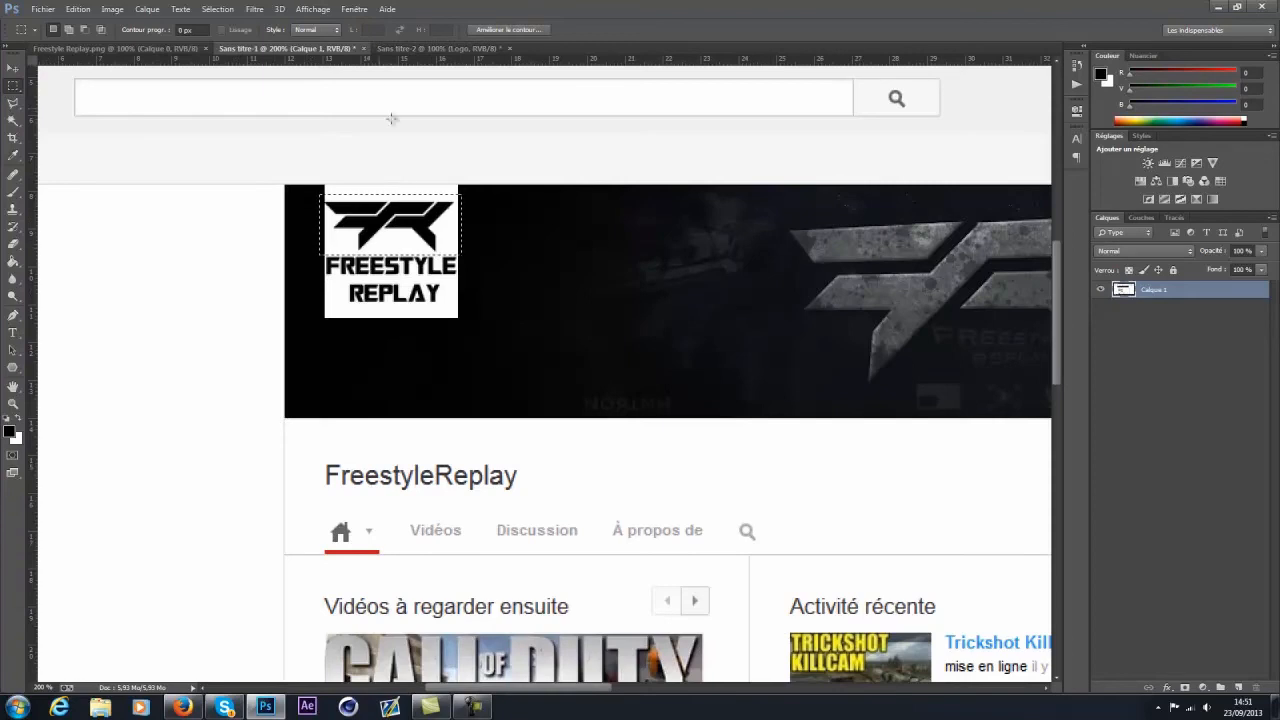
{"action": "left_click", "coordinate": [430, 48]}
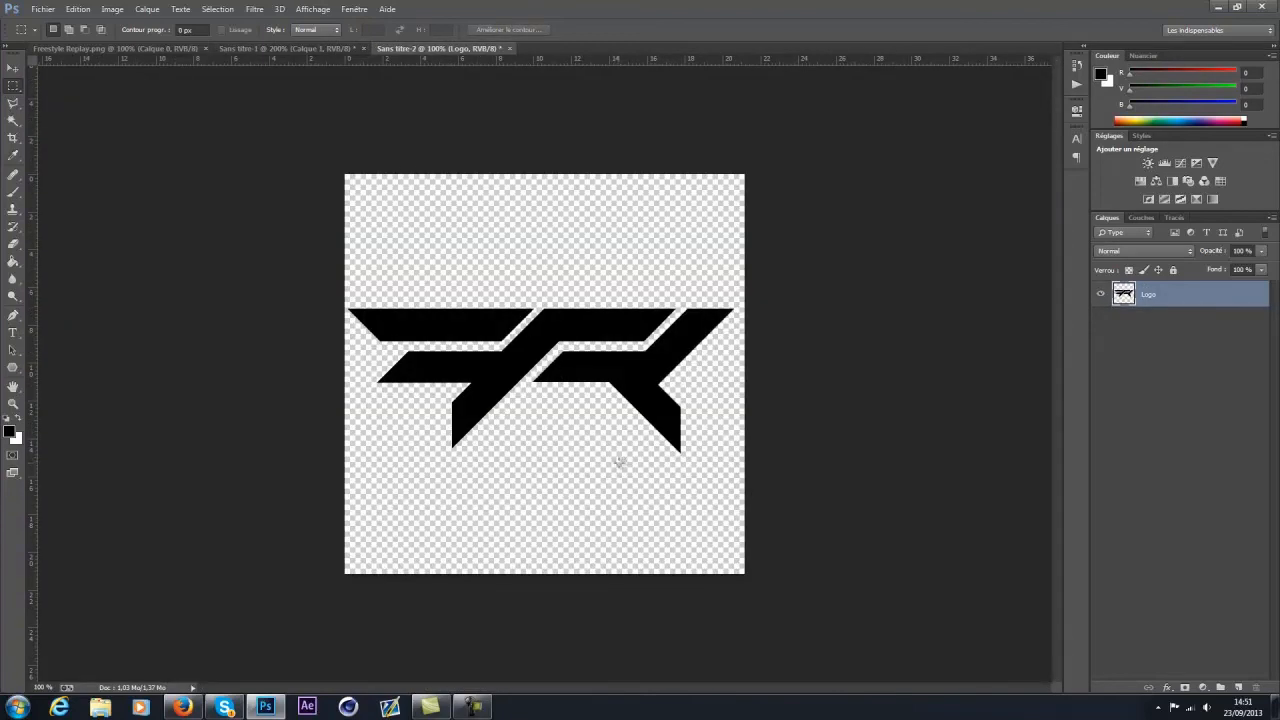
{"action": "left_click", "coordinate": [303, 48]}
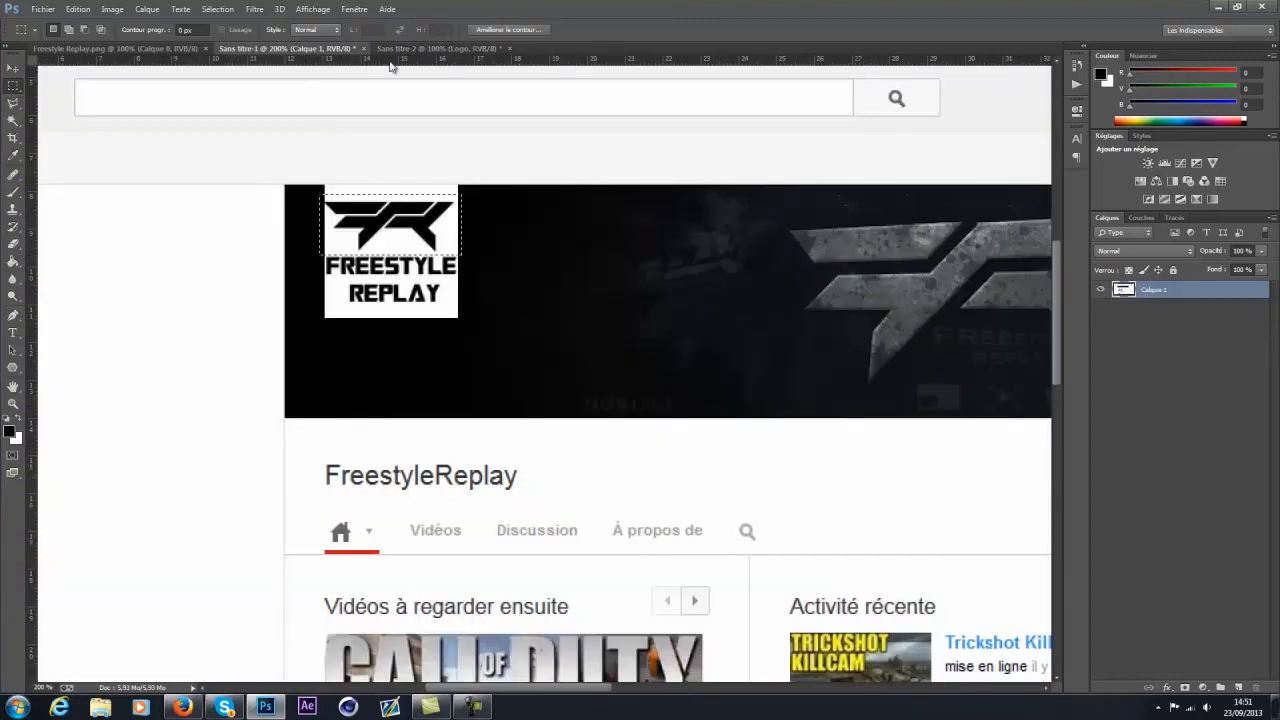
{"action": "left_click", "coordinate": [435, 48]}
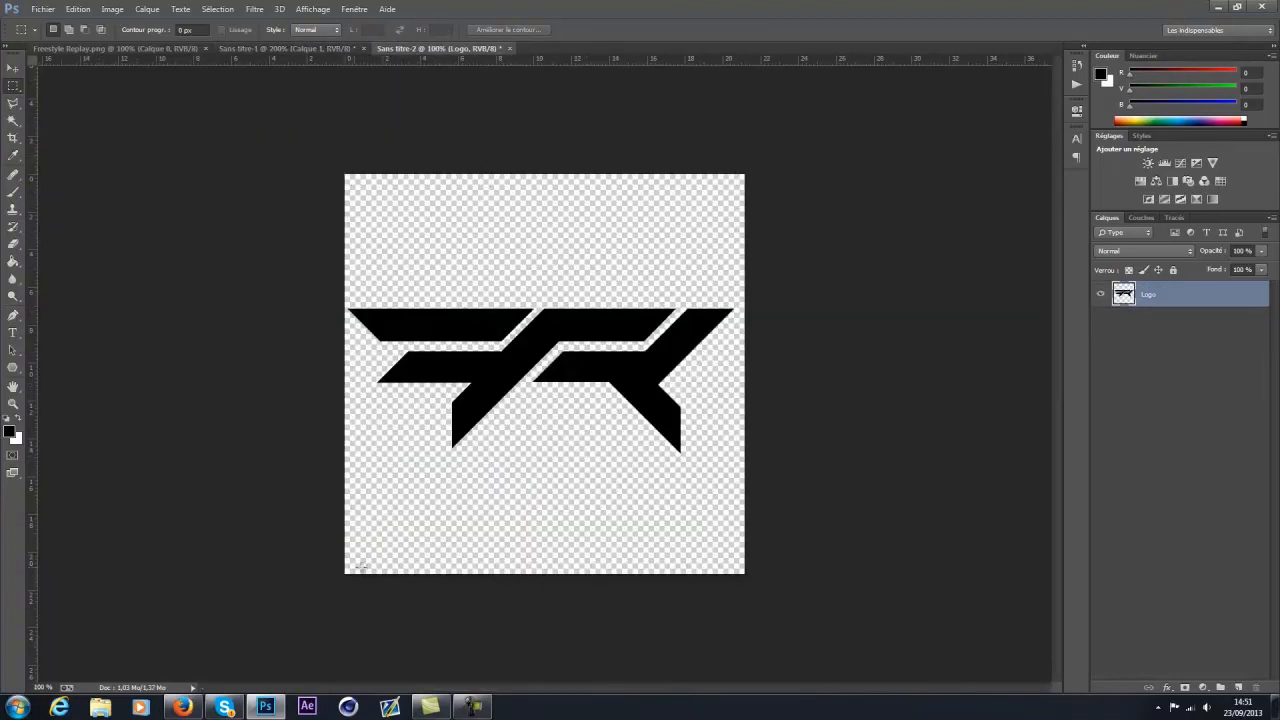